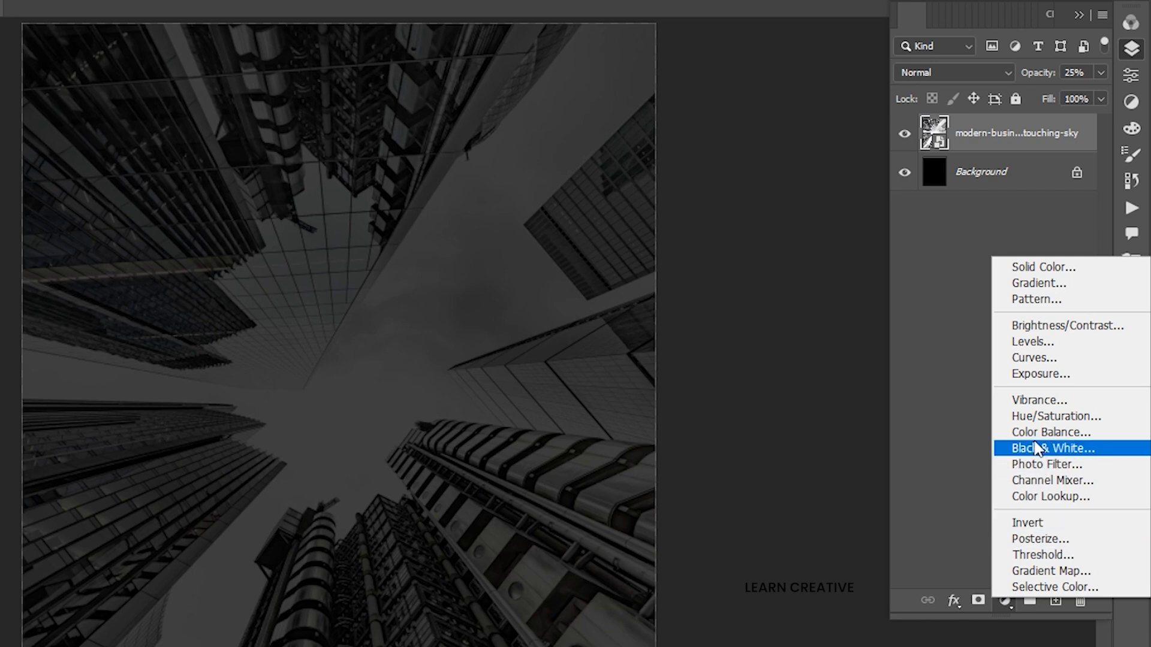
Add a Color Balance adjustment layer above the building photo with midtones Magenta–Green set to +12
left_click(1046, 433)
left_click(1057, 142)
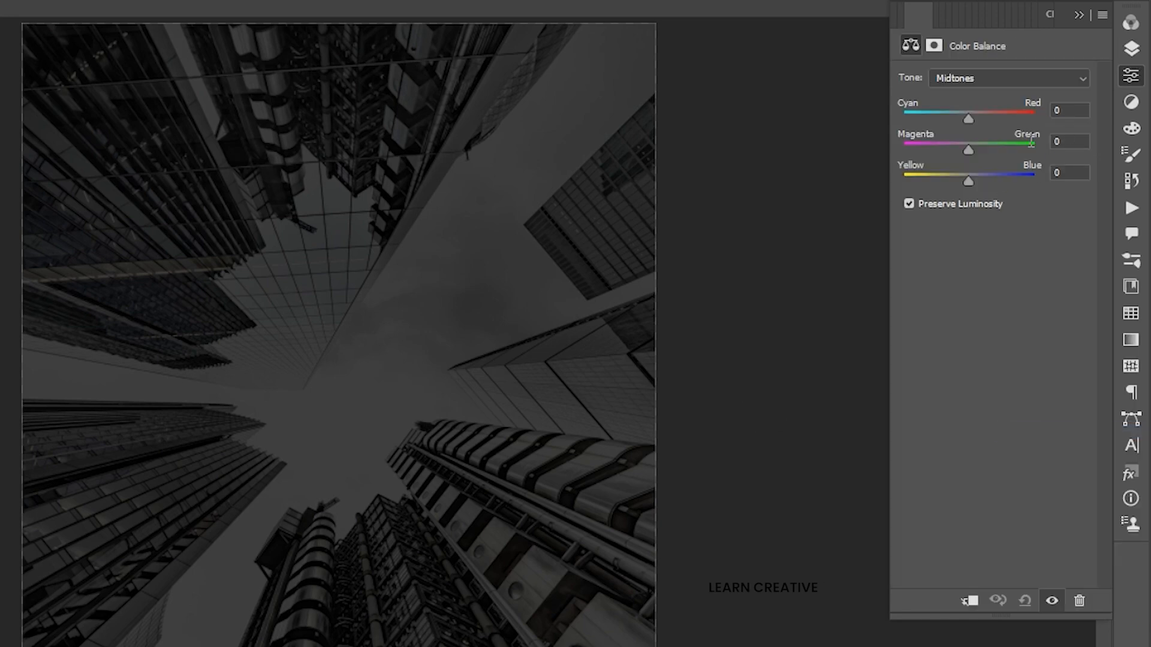
type("12")
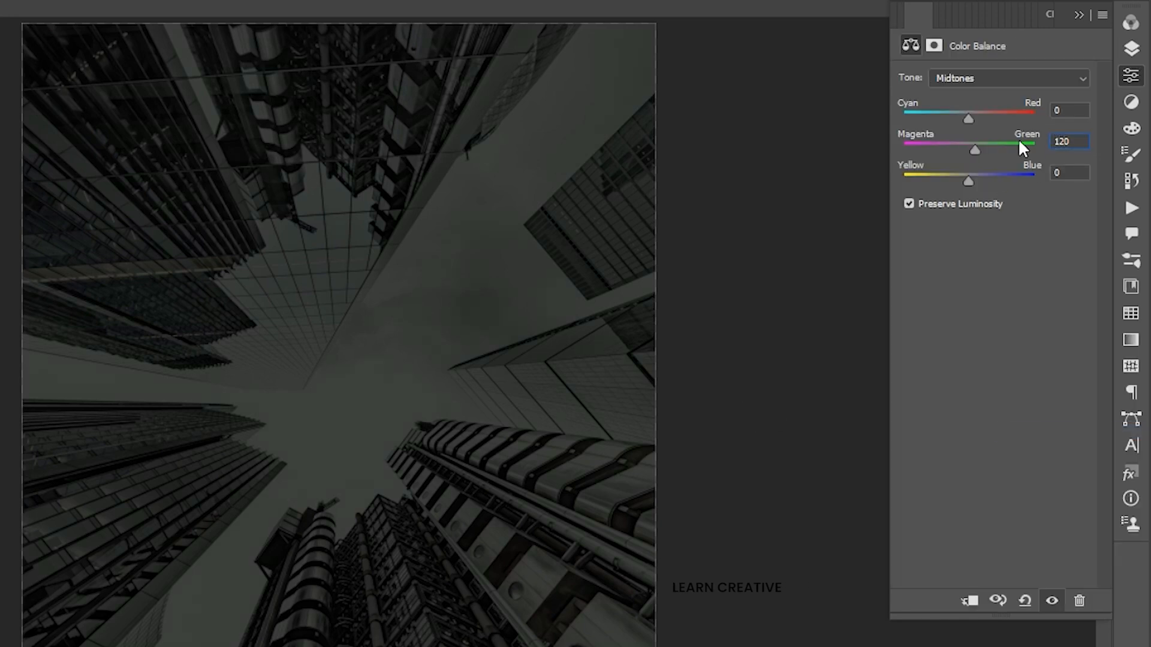
key("Return")
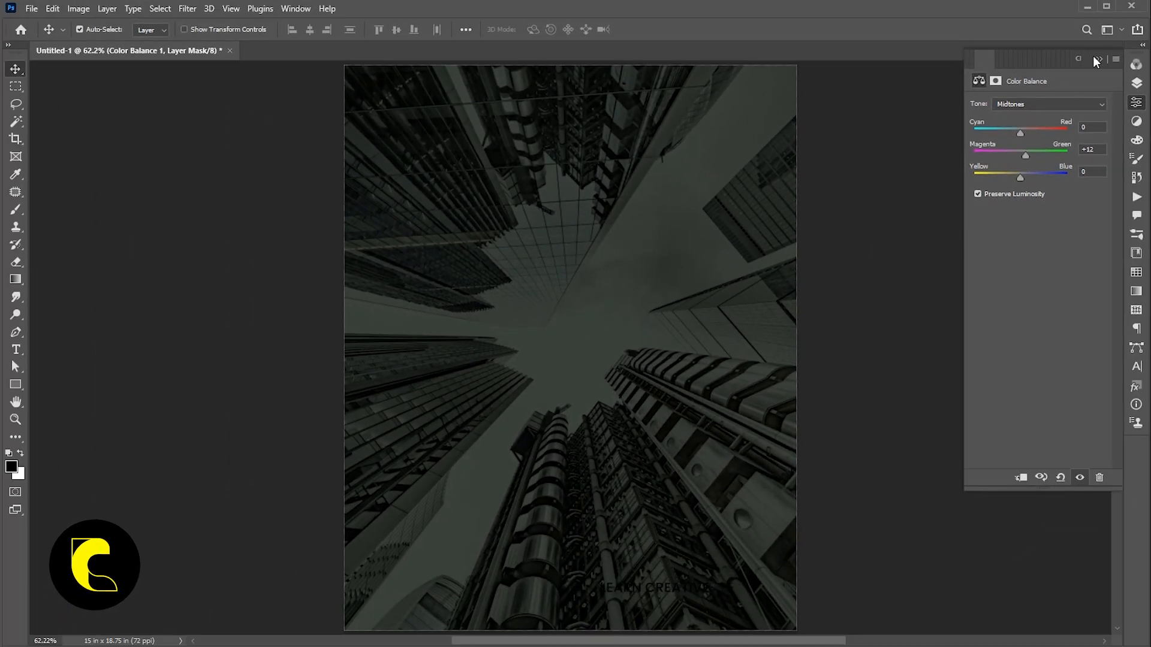
left_click(1097, 58)
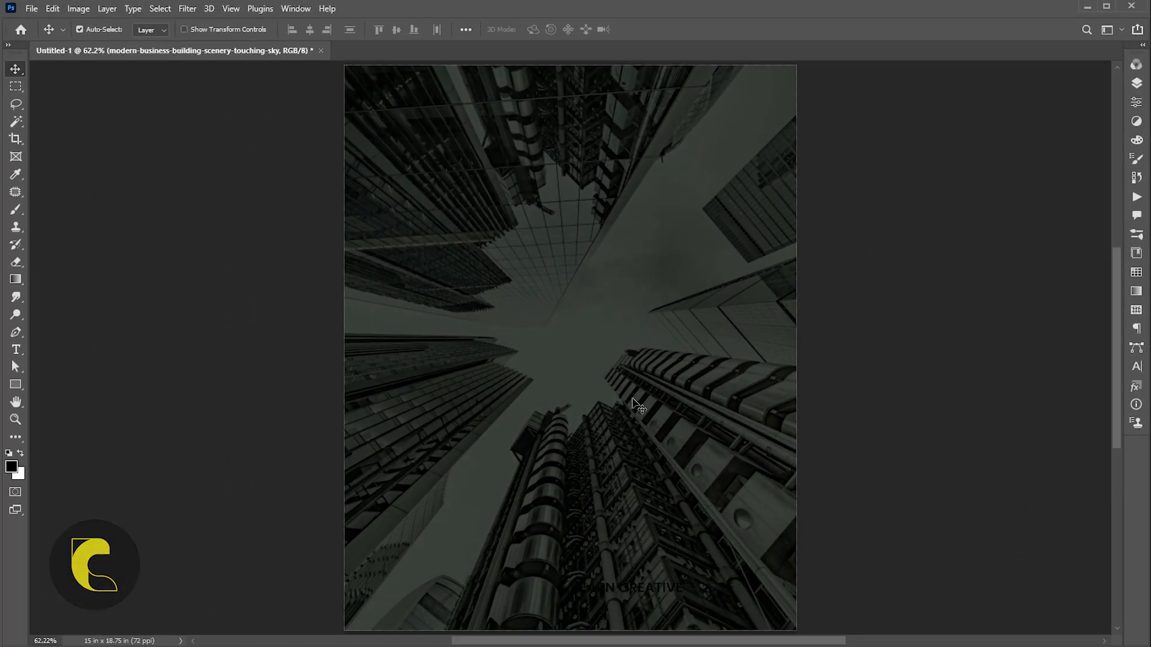
Start a horizontal text line near the middle of the canvas and set its font size to 59 pt
left_click(1136, 366)
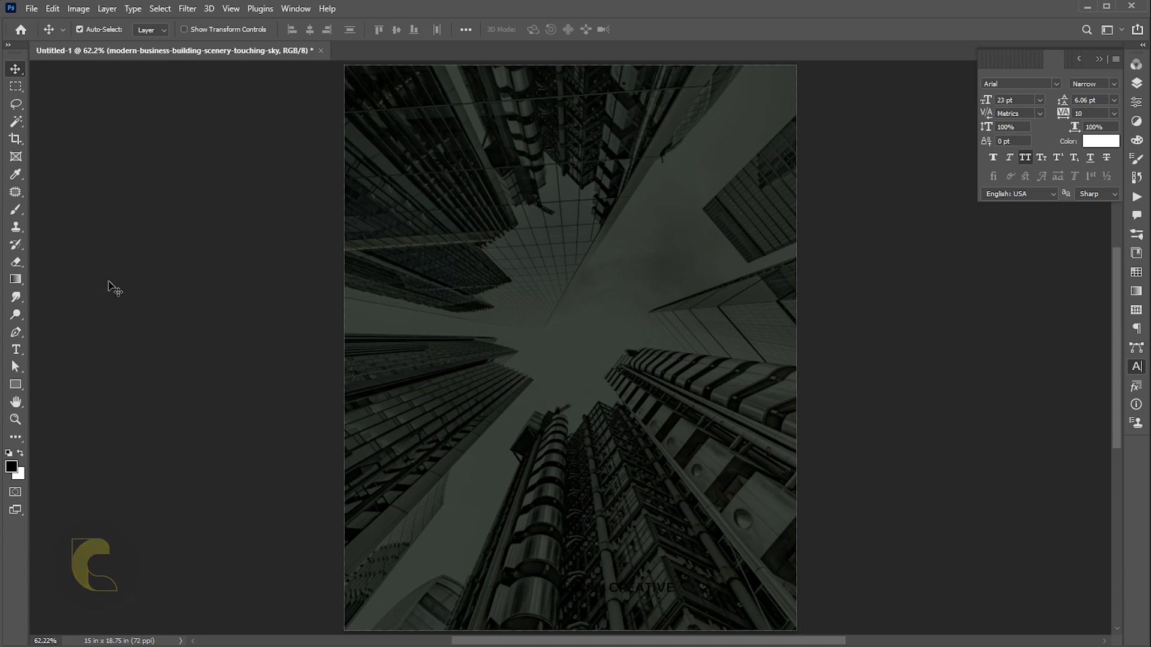
key("t")
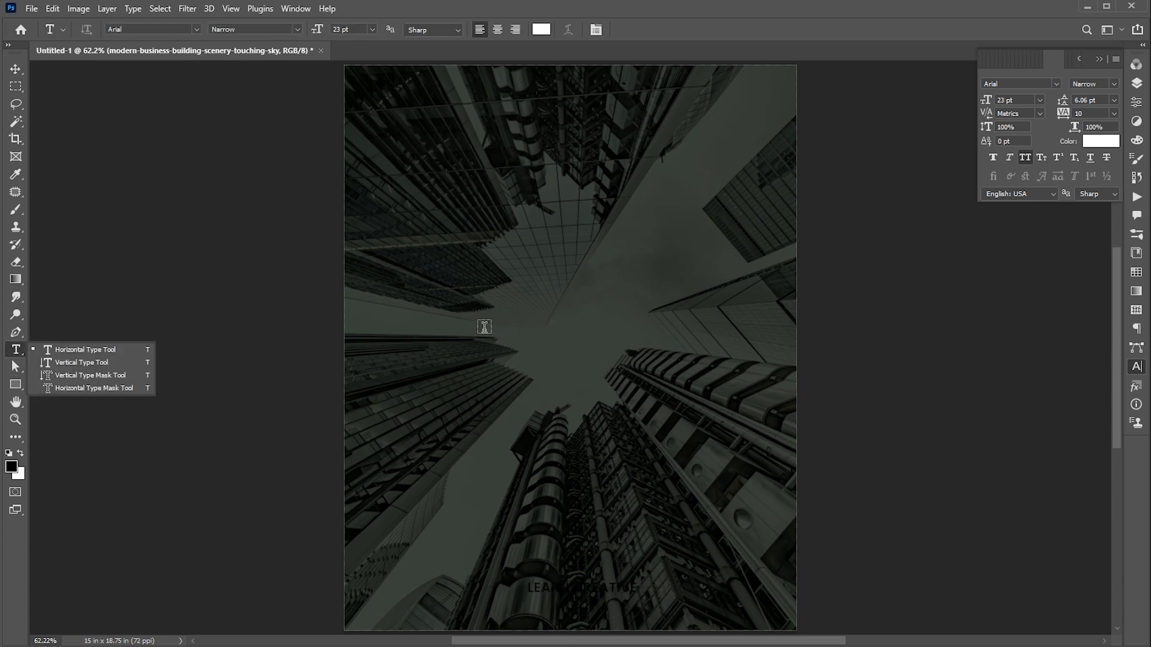
left_click(601, 346)
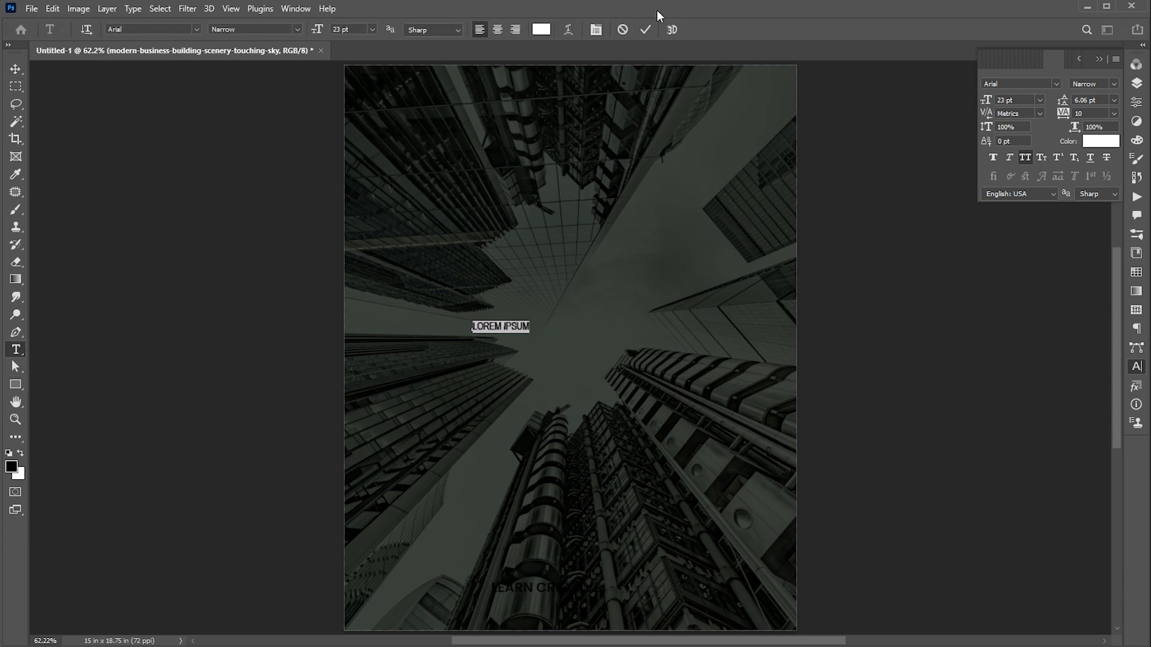
scroll(358, 28, "up", 17)
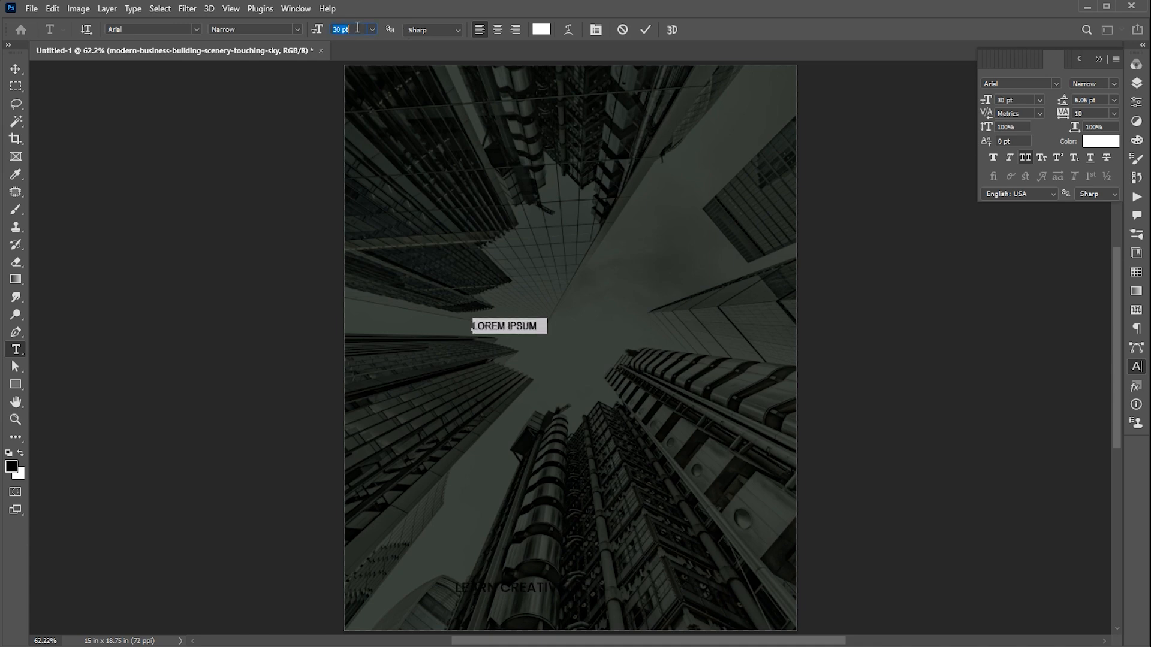
scroll(358, 28, "up", 17)
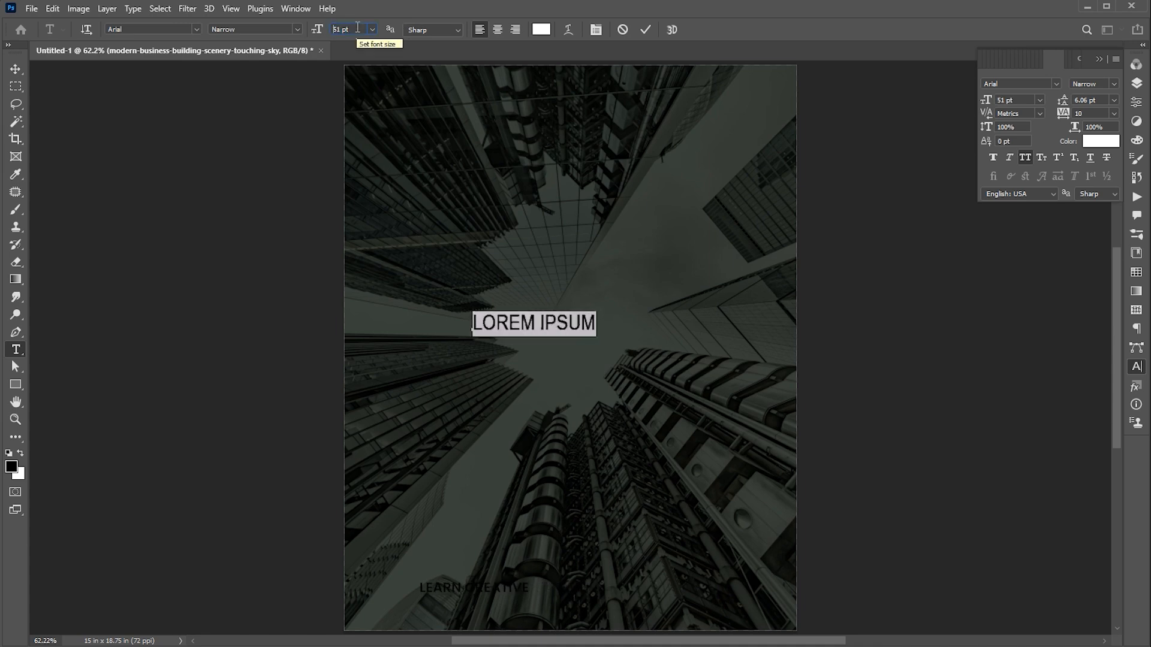
scroll(357, 28, "up", 2)
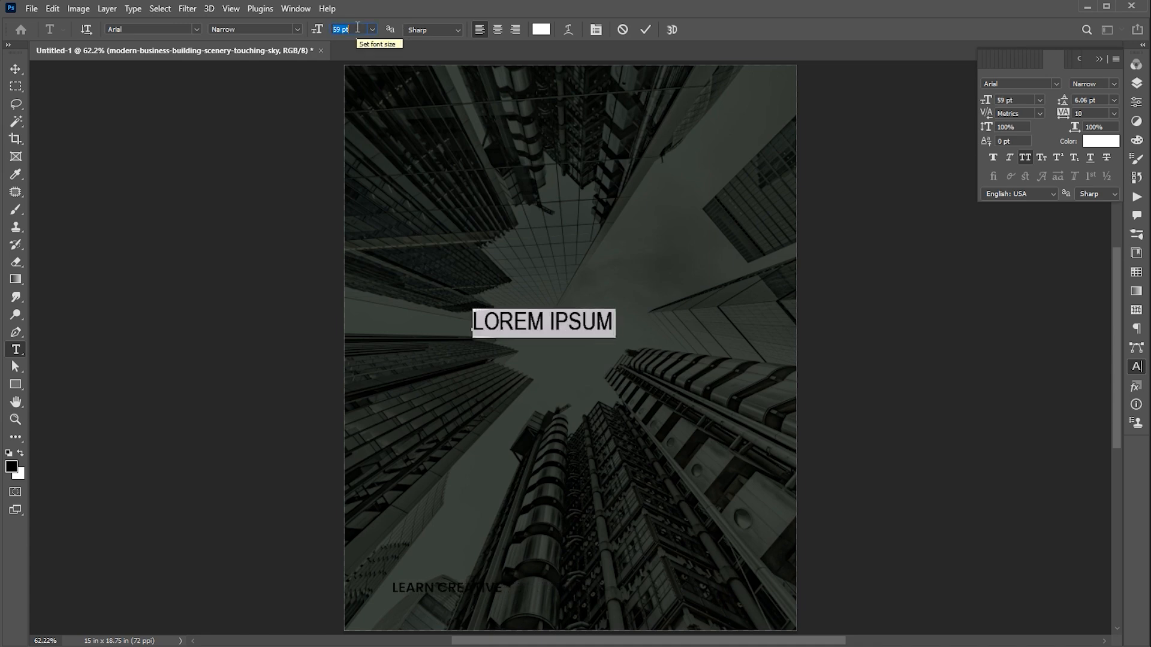
Replace the placeholder text with 202 and set its font to Gobold Bold Regular
left_click(571, 322)
key("ctrl+a")
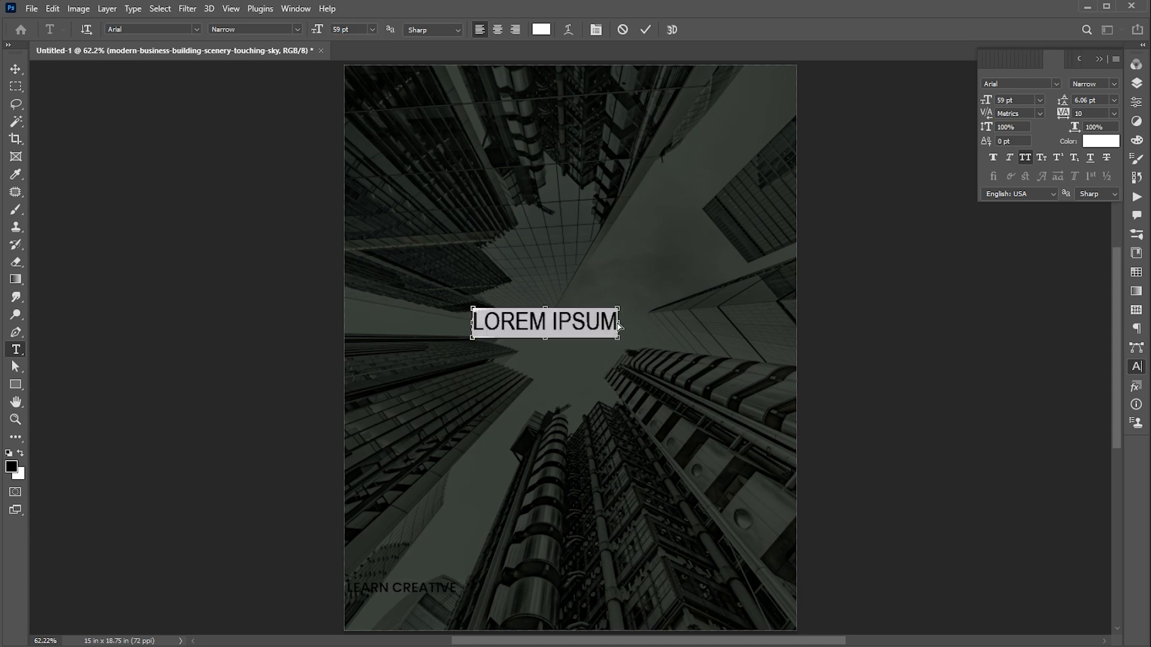
type("202")
key("ctrl+a")
left_click(143, 29)
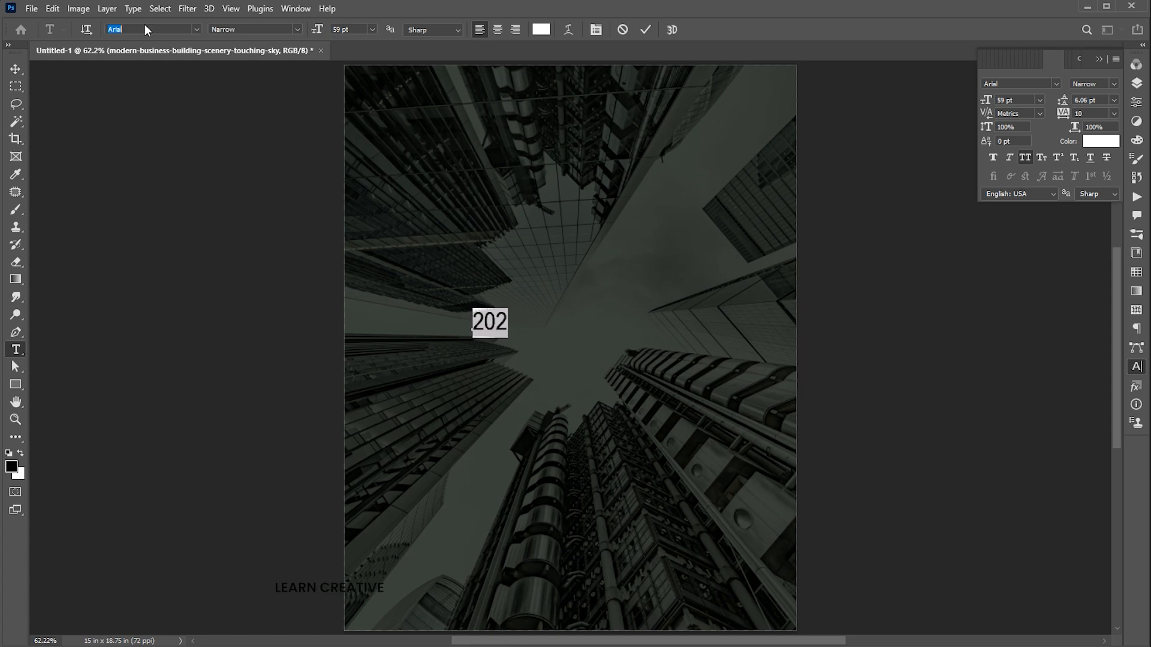
type("gobo")
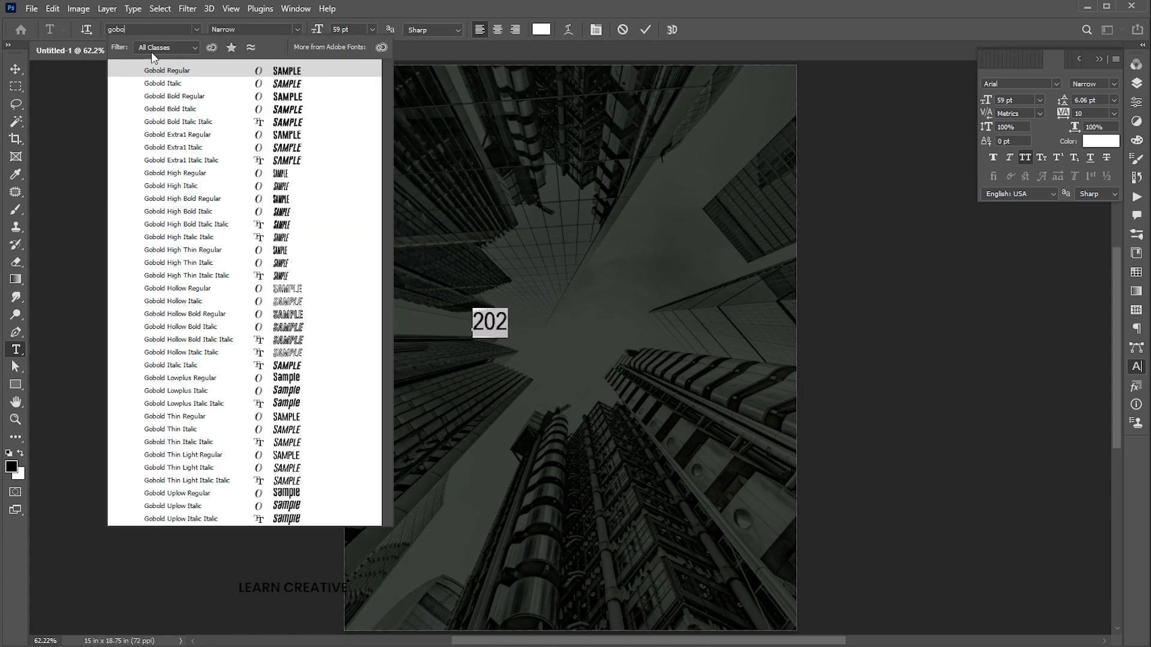
left_click(169, 97)
left_click(20, 67)
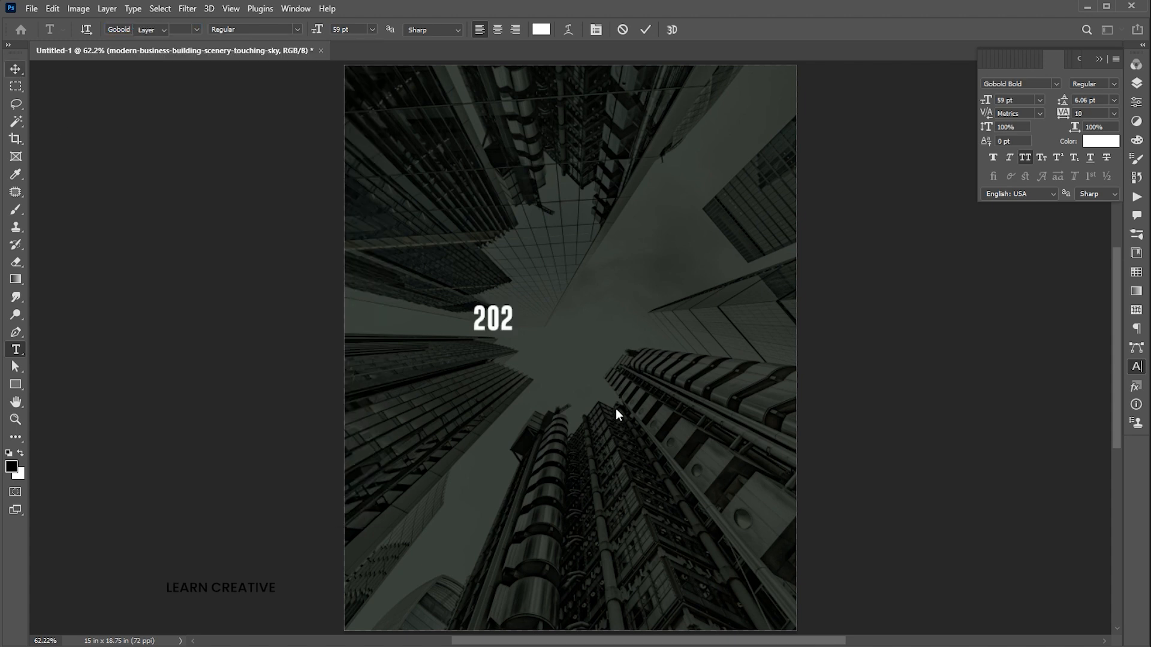
Scale the 202 text up about its centre to about 500%
key("ctrl+t")
left_click_drag(514, 334, 581, 400)
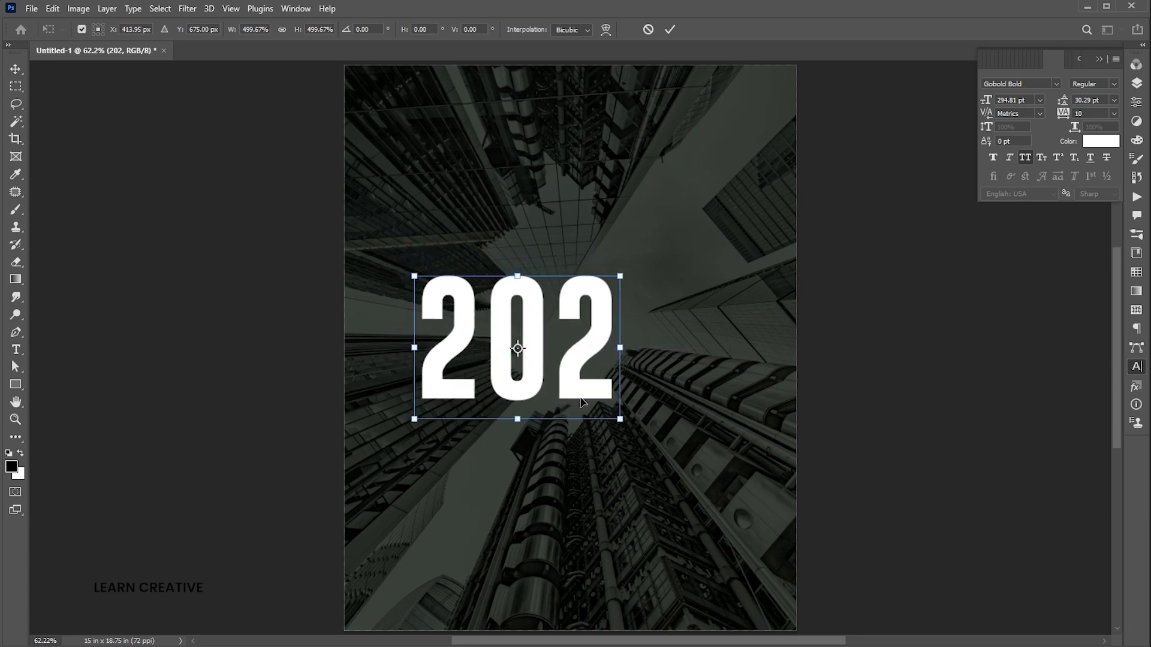
key("Return")
Duplicate the 202 text horizontally and change the copy's content to 4
left_click_drag(604, 329, 724, 329)
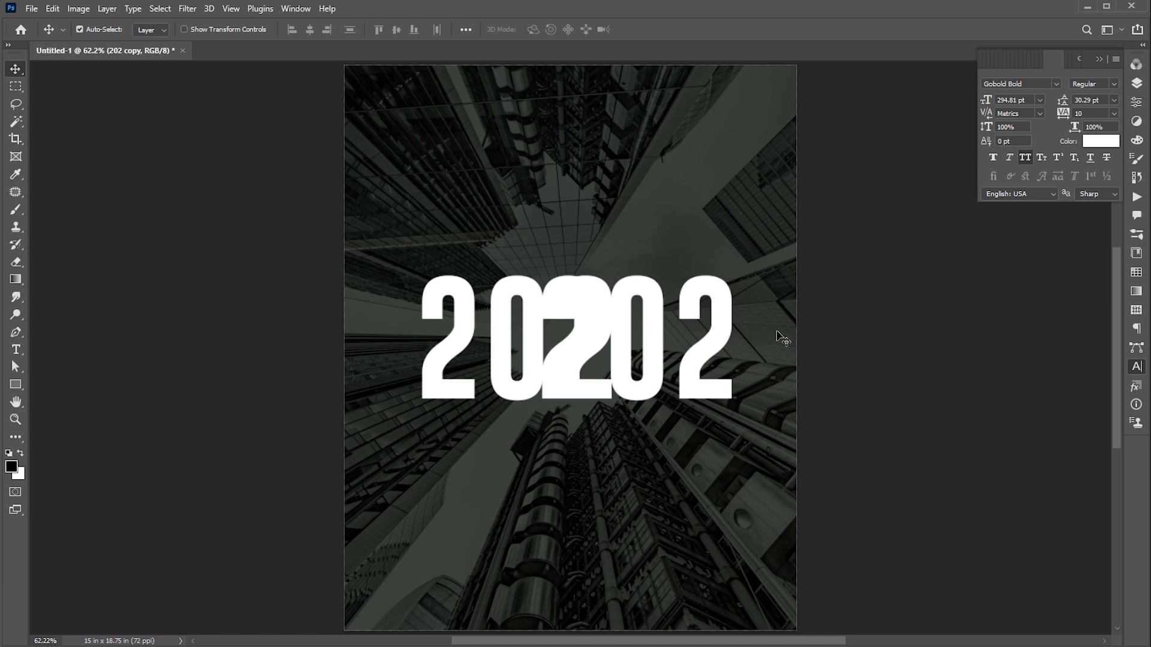
key("t")
key("Return")
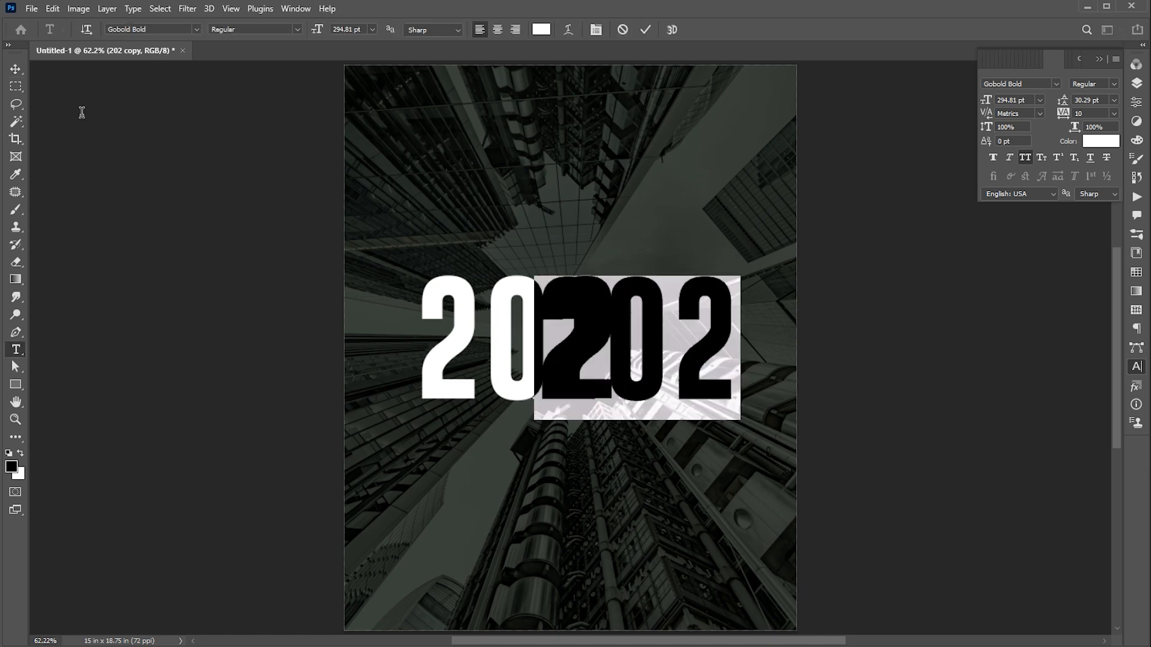
type("4")
key("ctrl+Return")
Position the 4 just after 202, raised by about half a digit's height, and nudge it slightly rightward for spacing
key("v")
left_click_drag(588, 323, 662, 272)
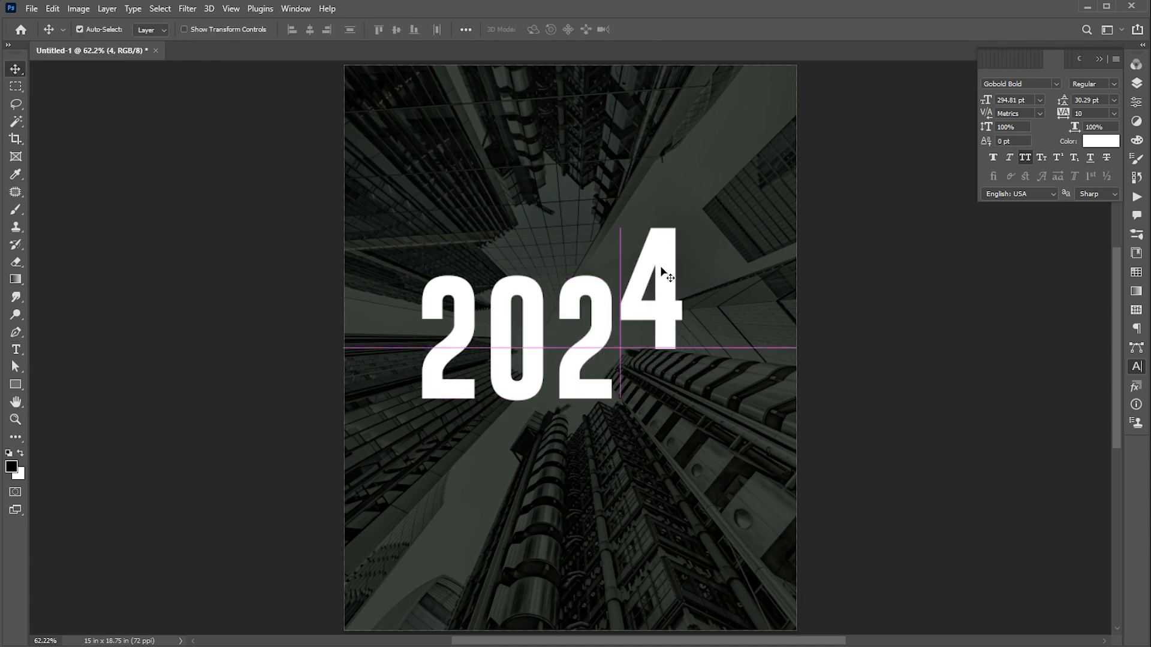
key("Right")
key("Right")
key("Right")
key("Right")
key("Right")
key("Right")
key("Right")
key("Right")
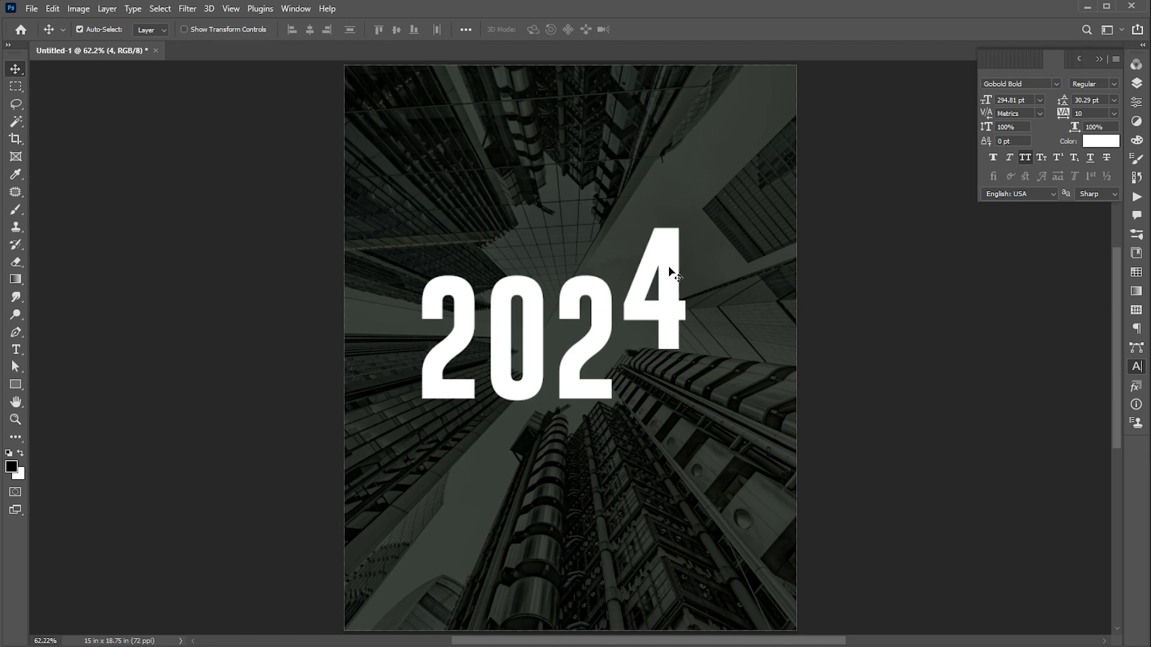
Change the text colour of the 4 to bright green 00ff36
double_click(662, 226)
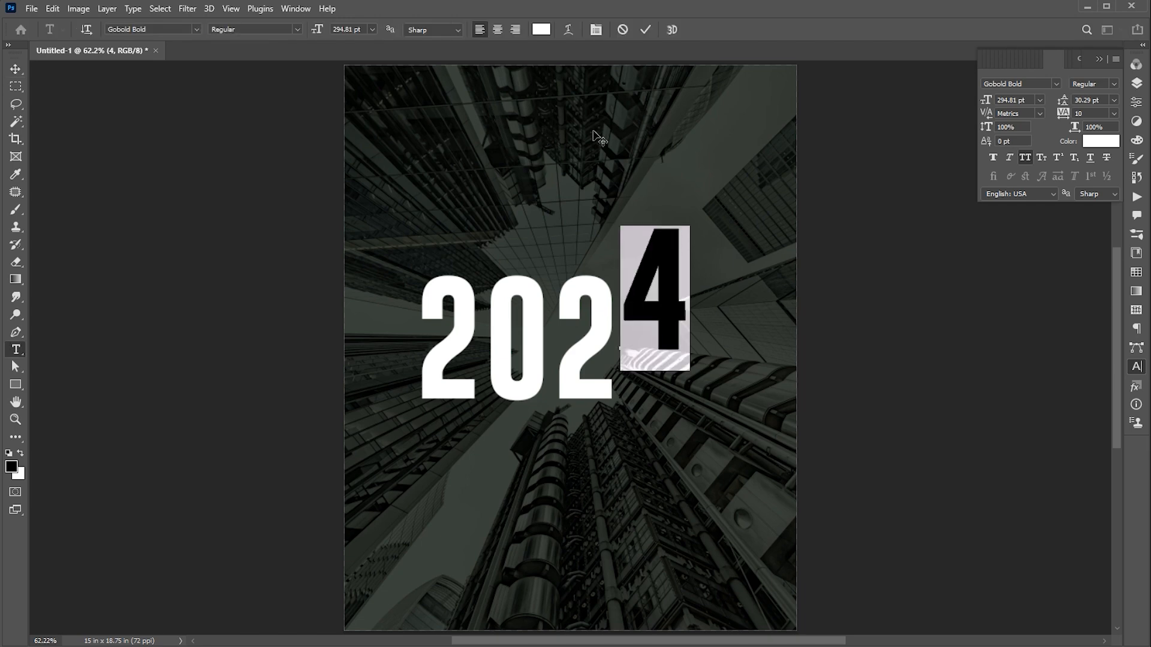
left_click(547, 33)
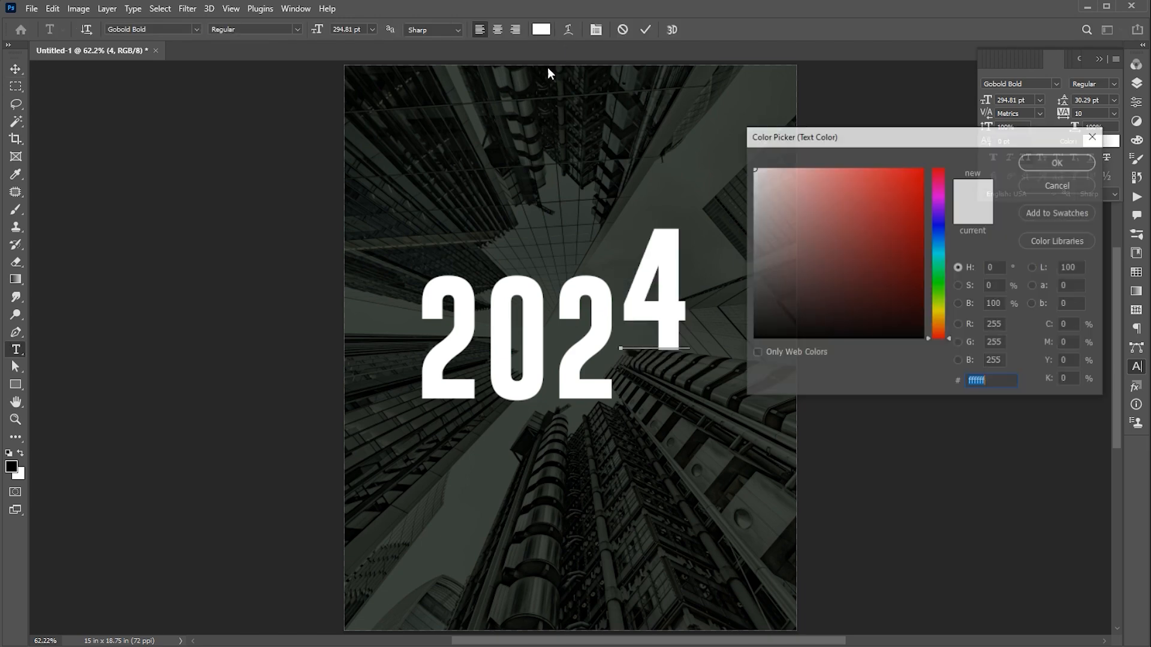
left_click(941, 275)
left_click_drag(924, 220, 923, 160)
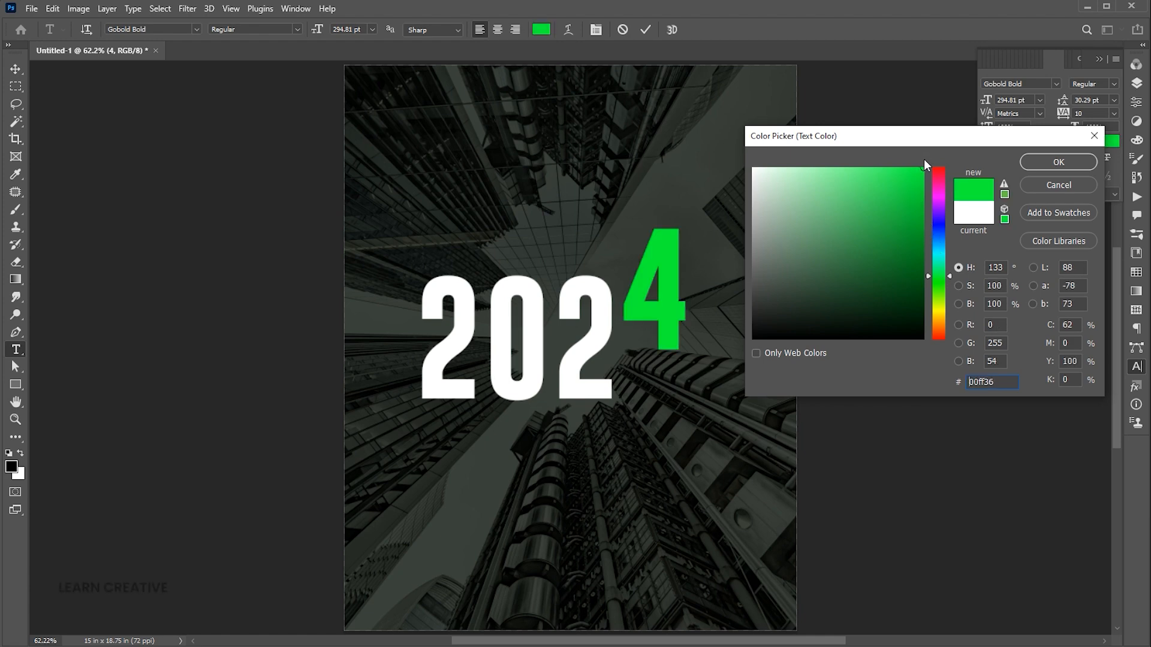
left_click(1039, 167)
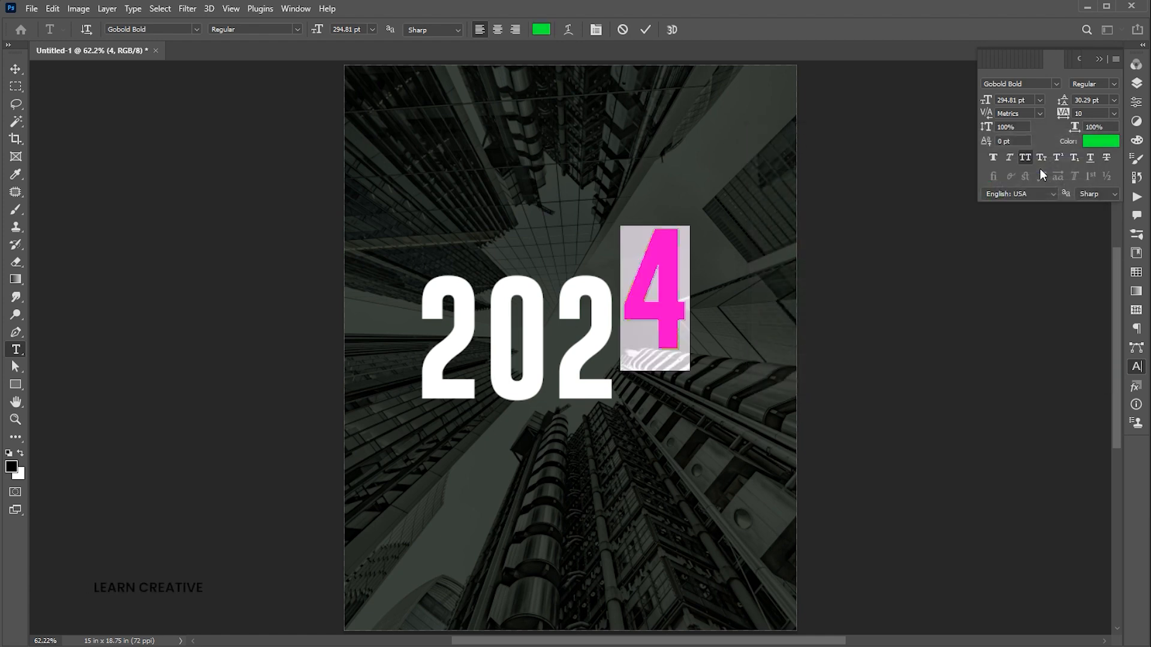
left_click(17, 71)
Add a layer mask to the 4 and fade out its upper part with a black-to-white linear gradient
left_click(1137, 86)
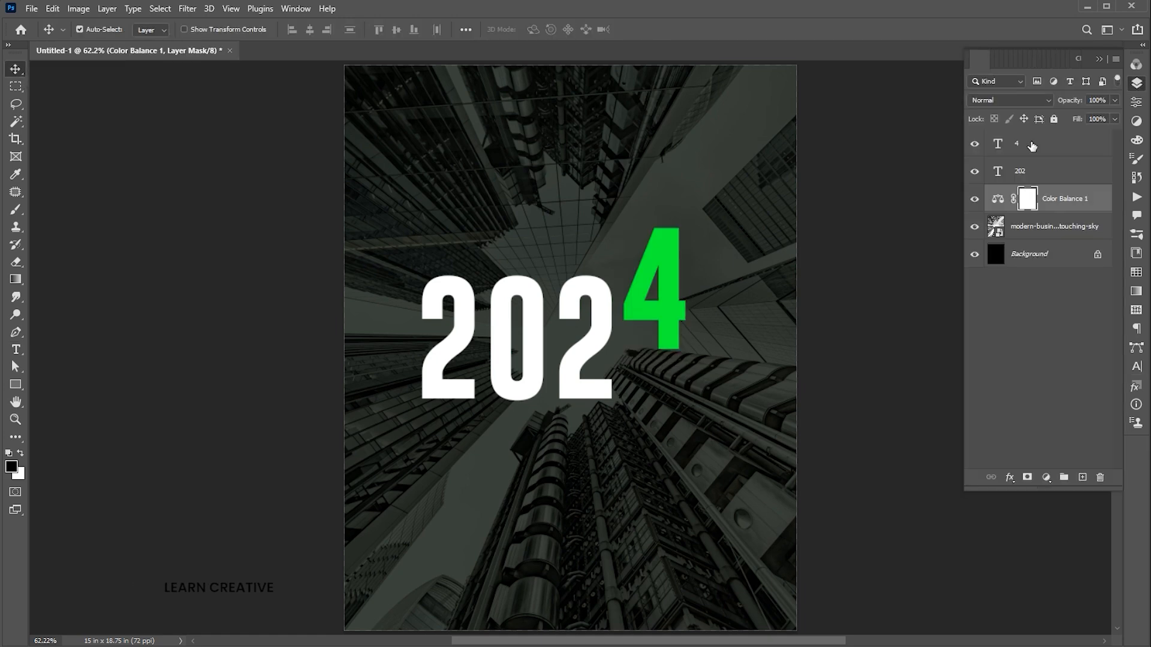
left_click(1032, 149)
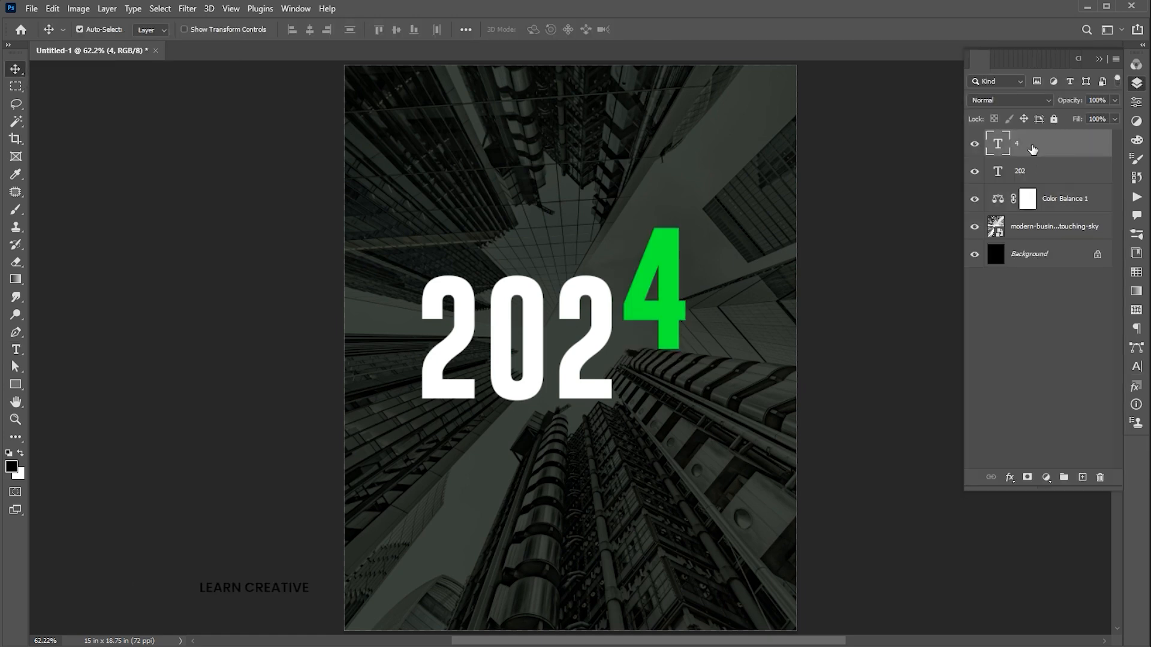
left_click(1027, 477)
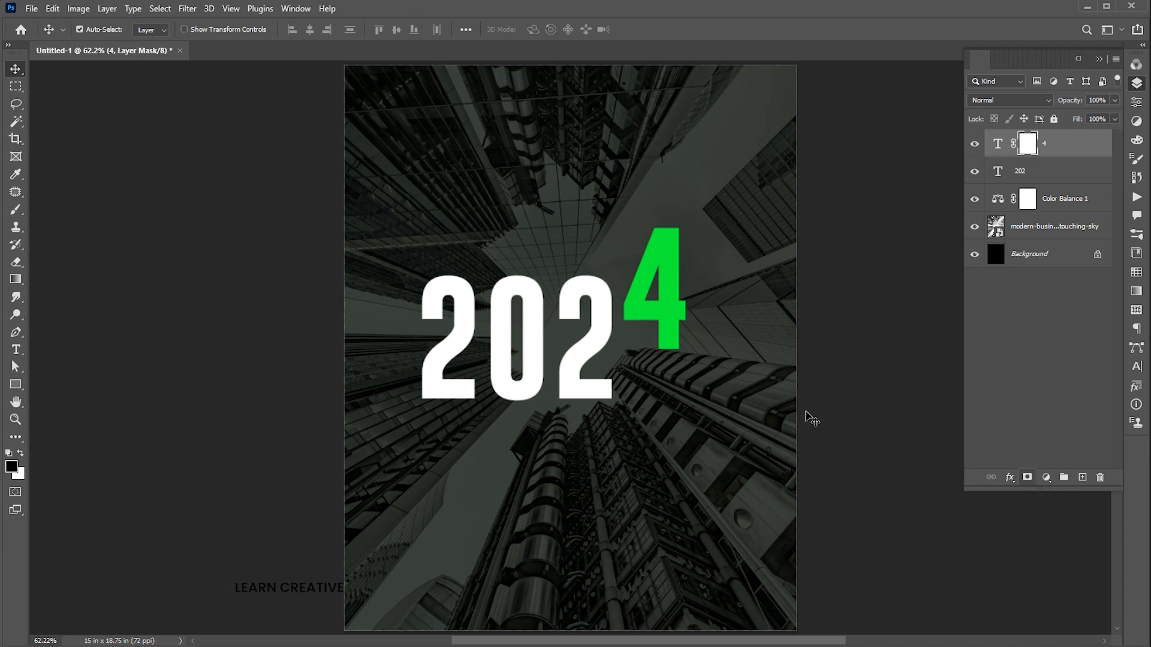
left_click(16, 279)
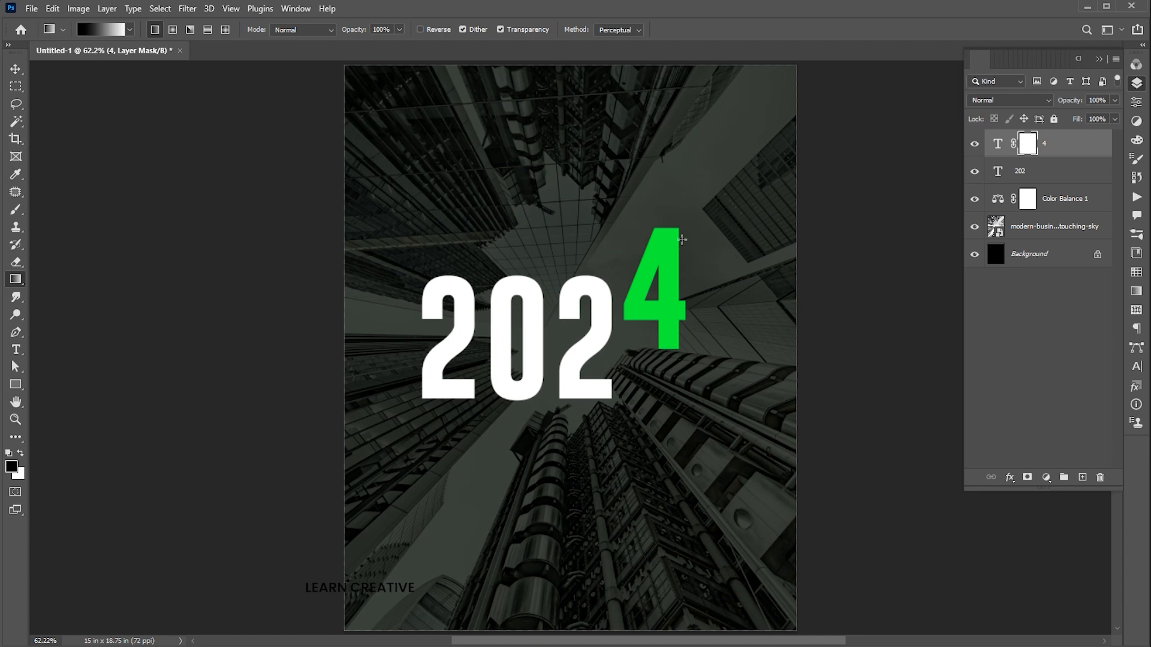
left_click_drag(680, 228, 681, 301)
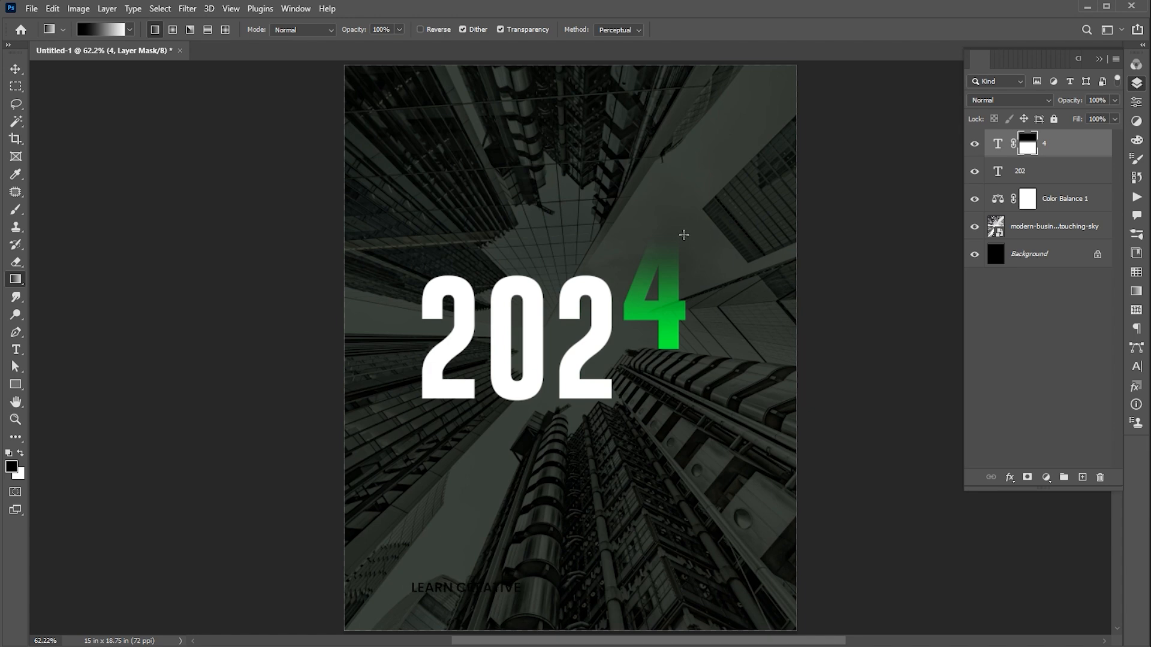
left_click_drag(681, 232, 677, 341)
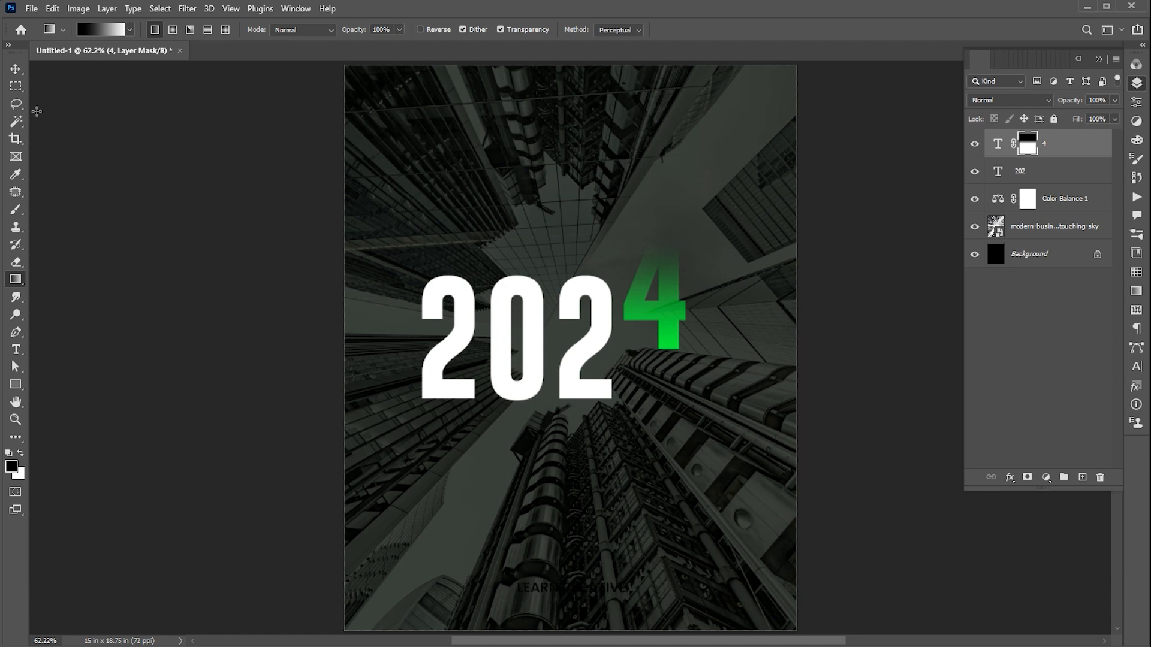
Duplicate the faded green 4 straight below the original and change the copy's text to 5
left_click(16, 70)
left_click_drag(672, 325, 671, 442)
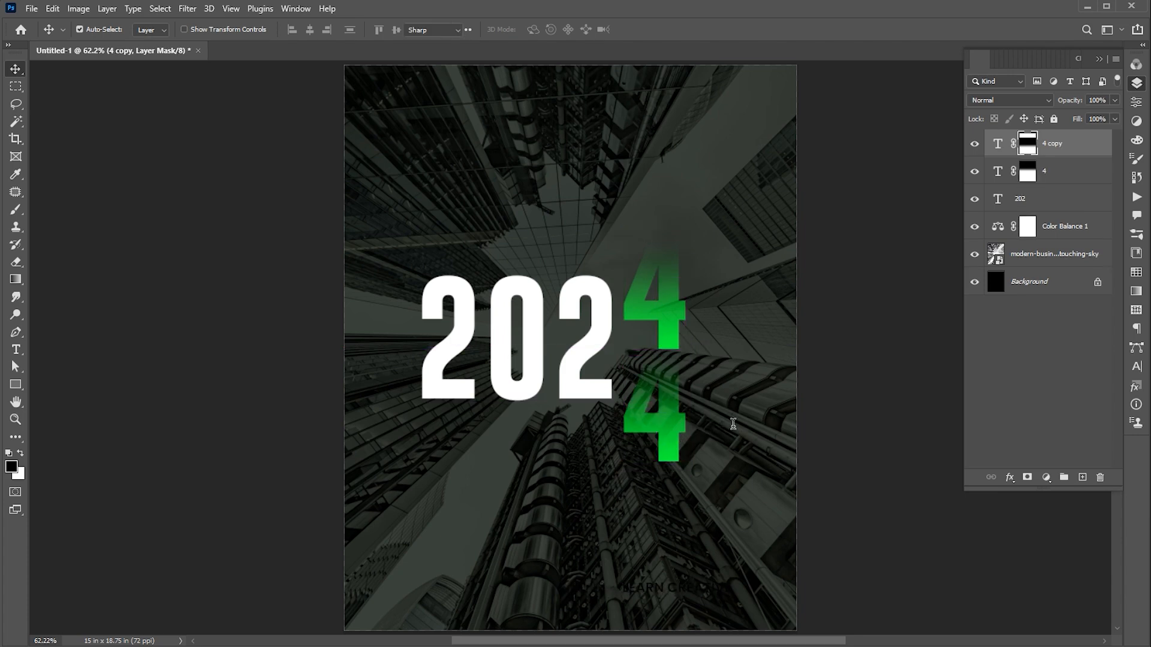
key("Return")
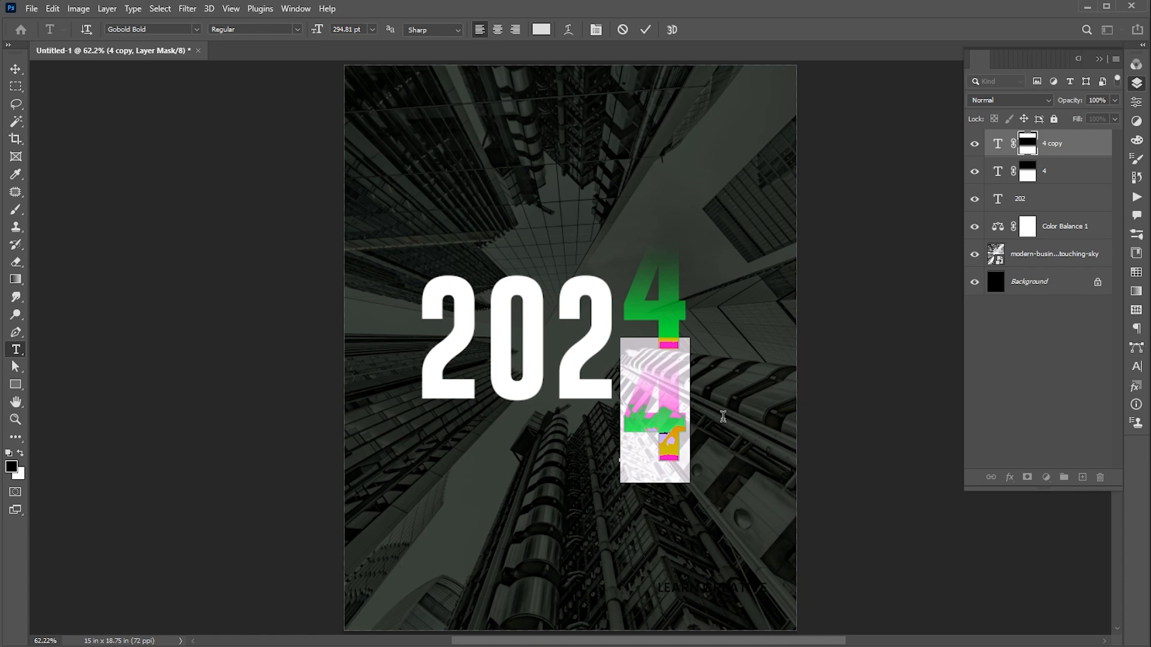
type("3")
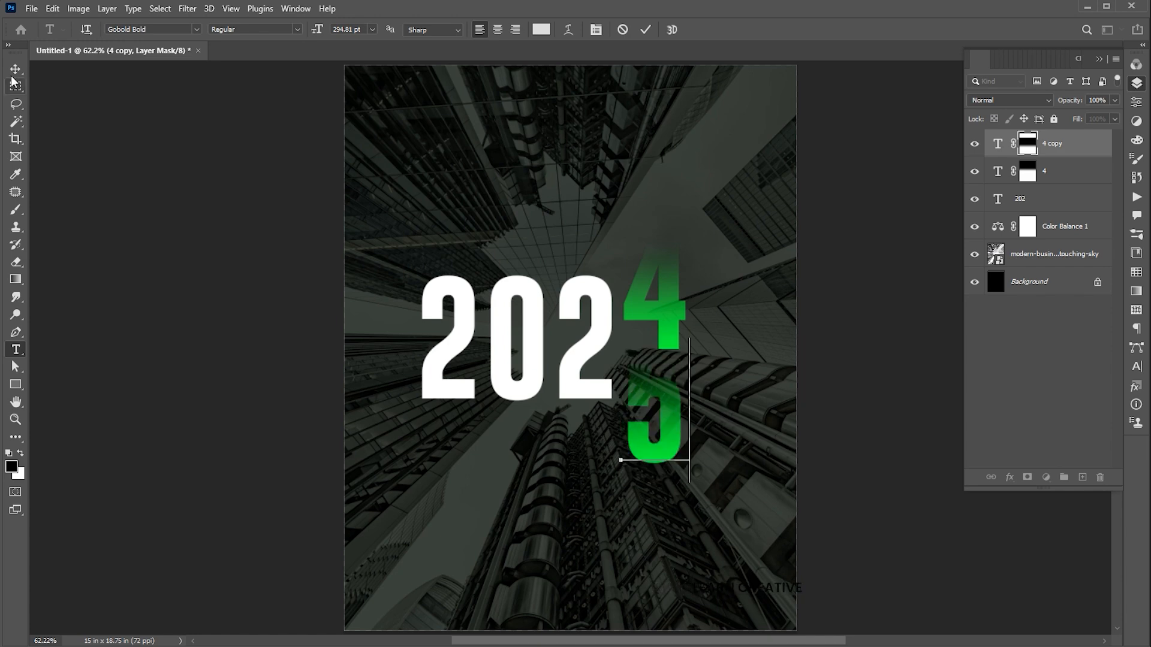
left_click(15, 69)
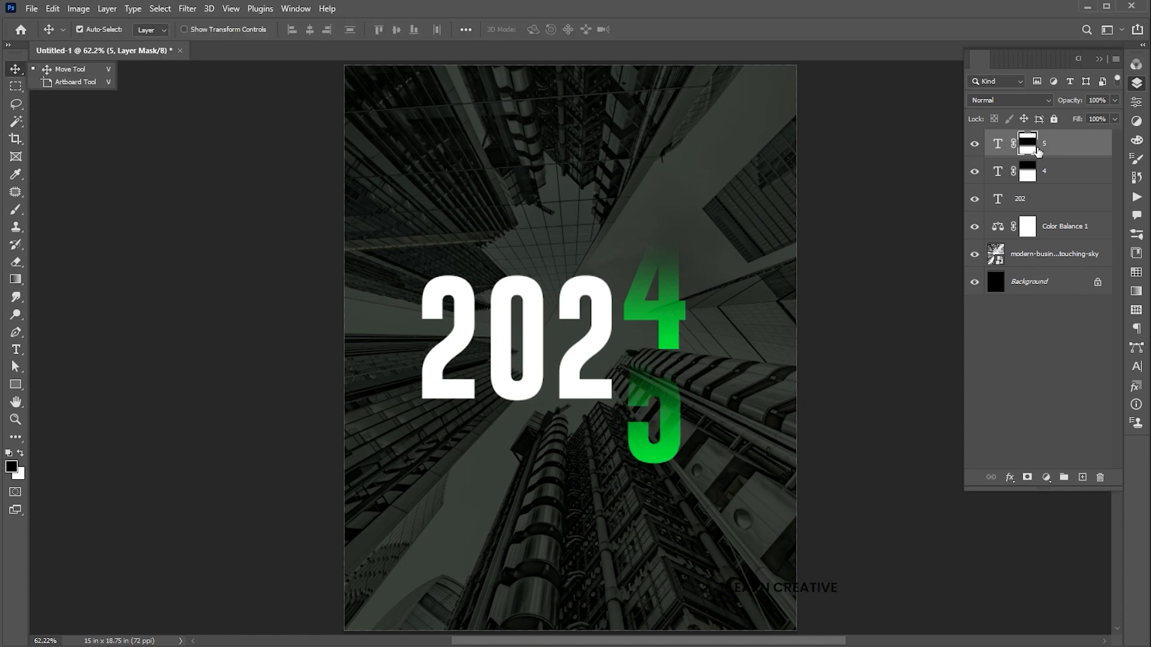
Redraw the gradient on the 5's layer mask from its base upward so its lower part fades out
key("g")
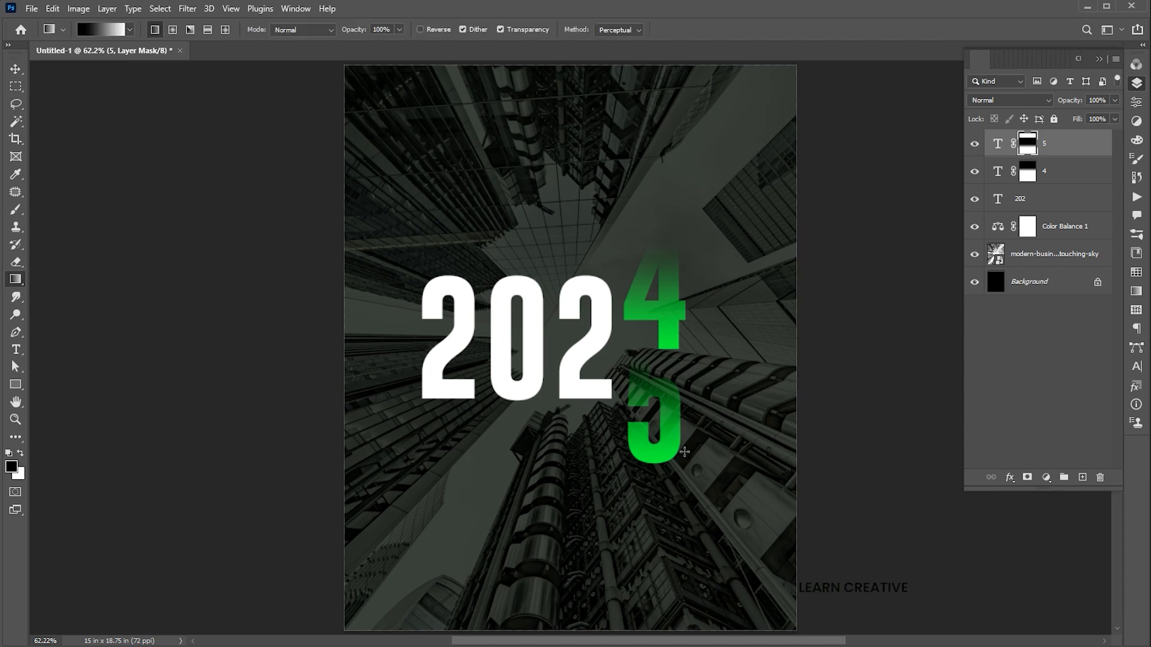
left_click_drag(685, 465, 686, 355)
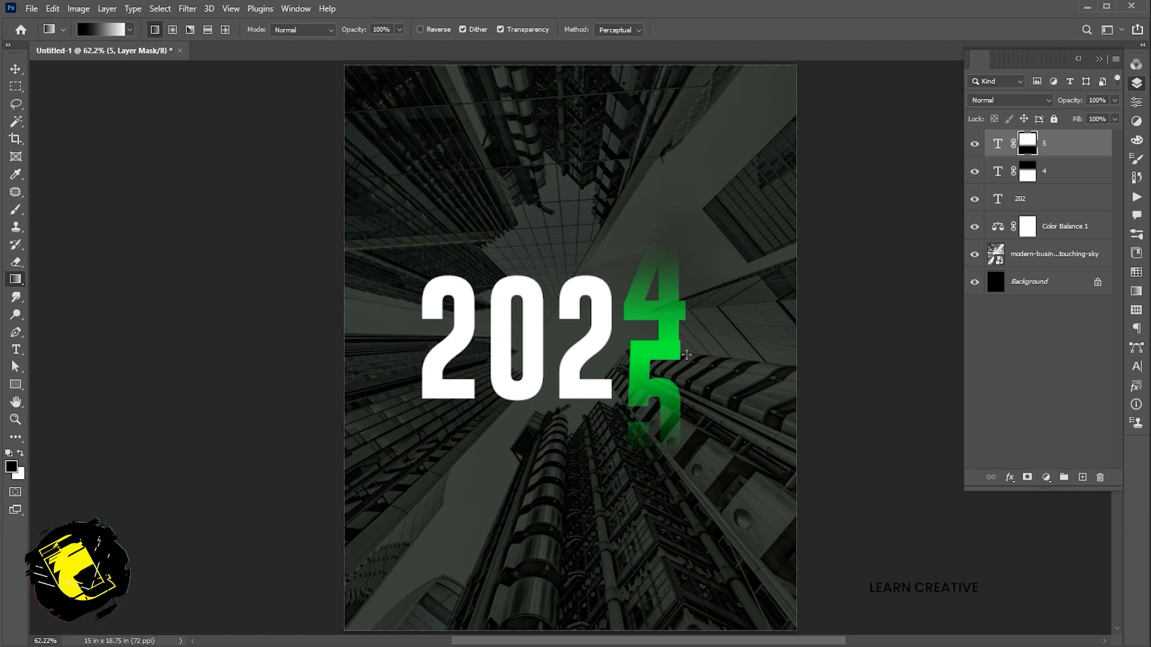
Move the 5 slightly down to leave a gap below the 4, and nudge both green digits up together
key("v")
left_click_drag(670, 401, 670, 414)
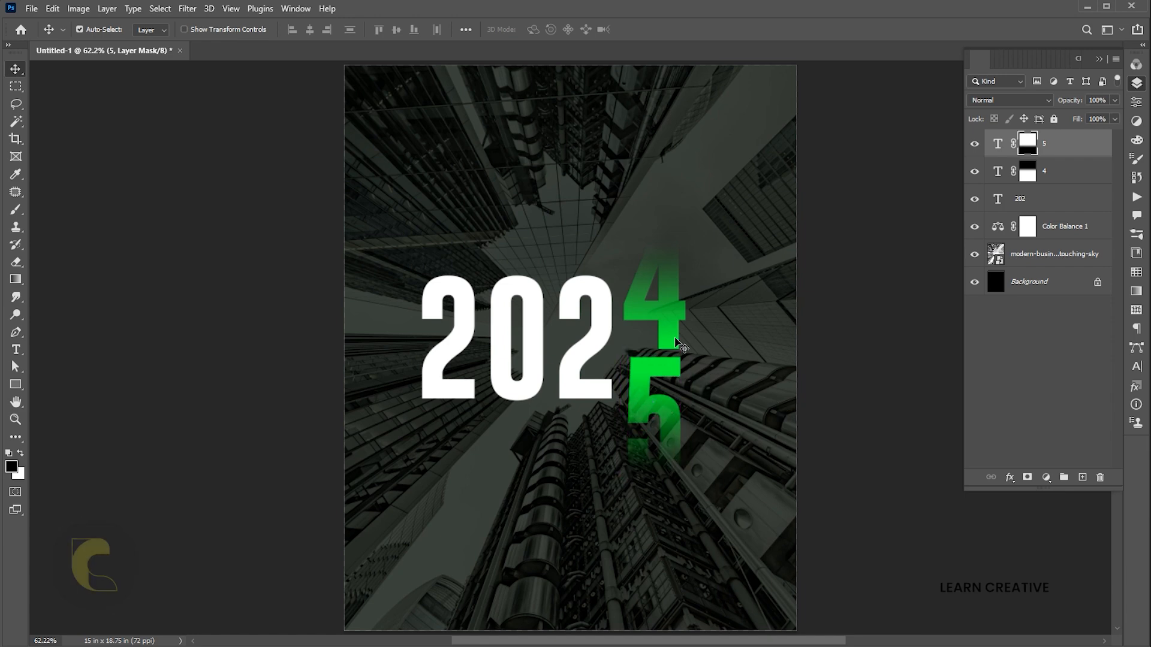
key("alt+shift+bracketleft")
key("shift+Up")
key("shift+Up")
key("shift+Up")
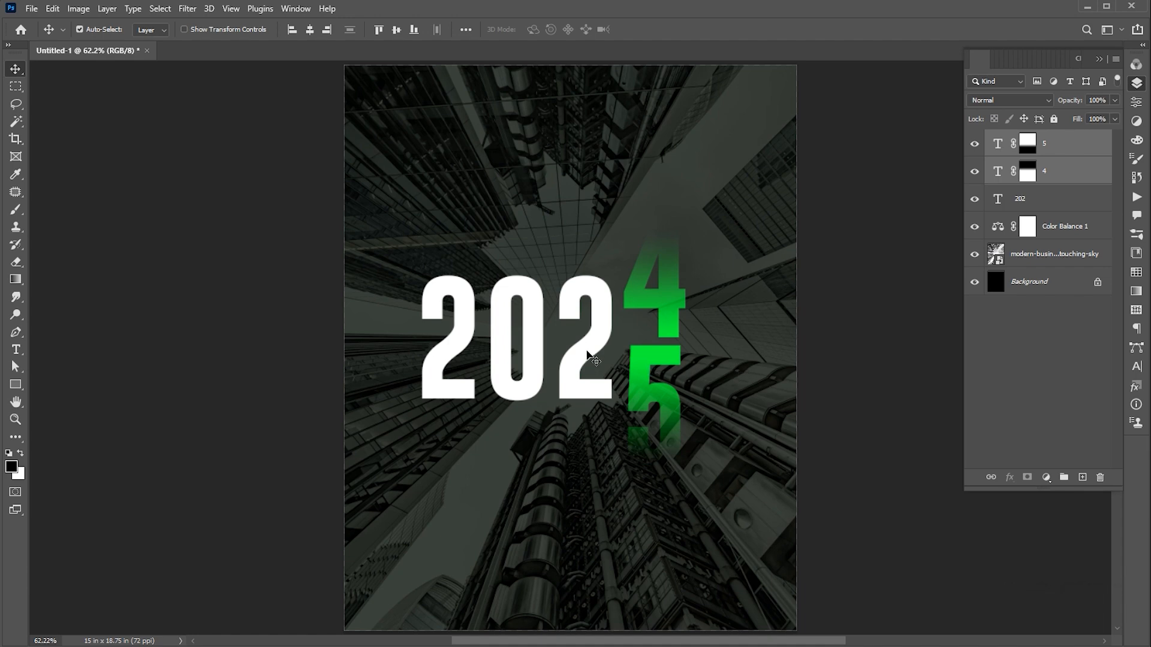
Add the 202 to the selection of the 4 and 5, nudge all three right toward the poster's centre, and deselect them
key("alt+shift+bracketleft")
key("Right")
key("Right")
key("Right")
key("Right")
key("Right")
key("Right")
key("Right")
key("Right")
key("Right")
key("Right")
key("Right")
key("Right")
key("Right")
key("Right")
key("Right")
key("Right")
key("Right")
key("Right")
key("Right")
key("Right")
key("Right")
key("Right")
key("Right")
key("Right")
key("Right")
key("Right")
key("Right")
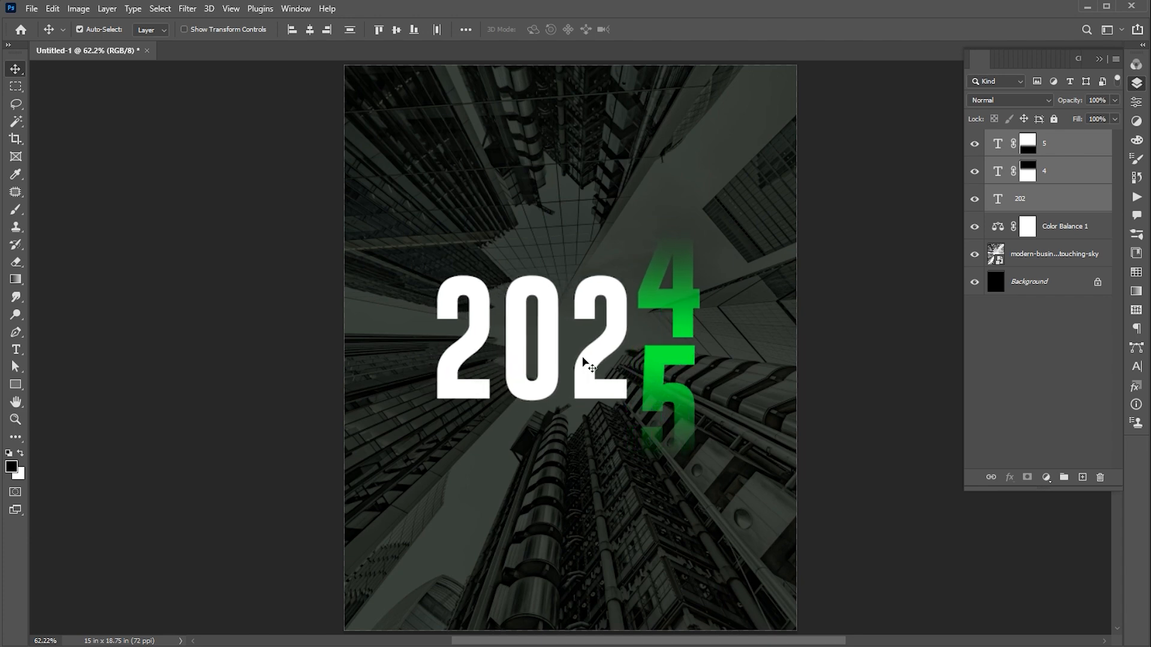
left_click(860, 361)
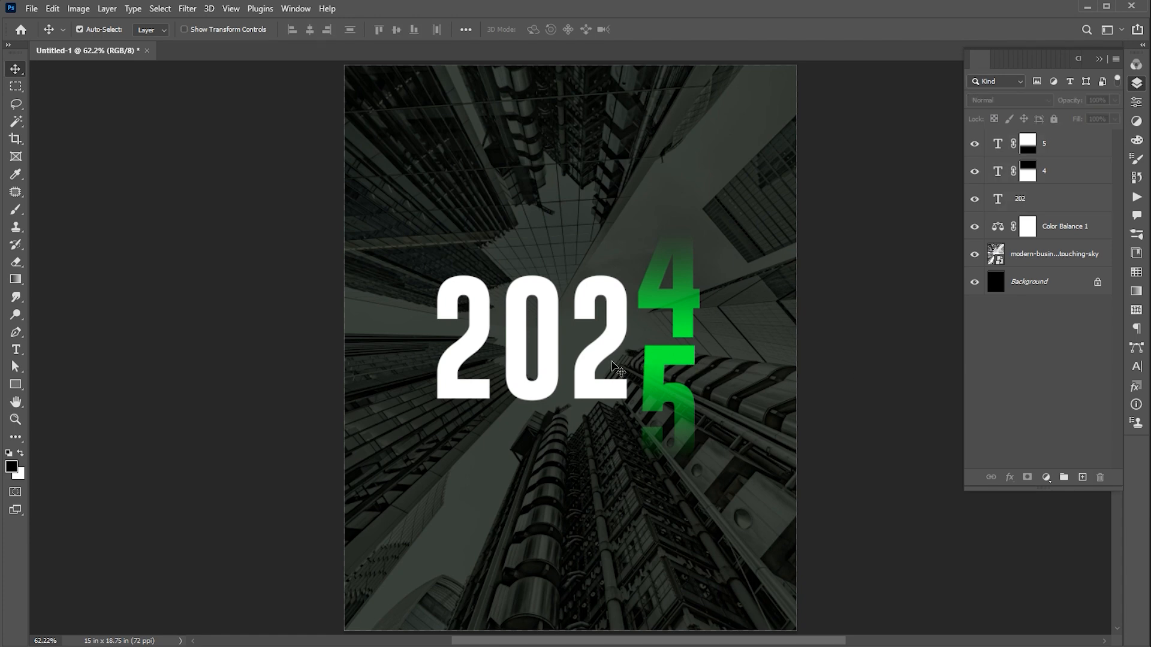
Duplicate the 202 above the original, scale the copy down, and replace its text with WELCOME
left_click_drag(593, 363, 570, 226)
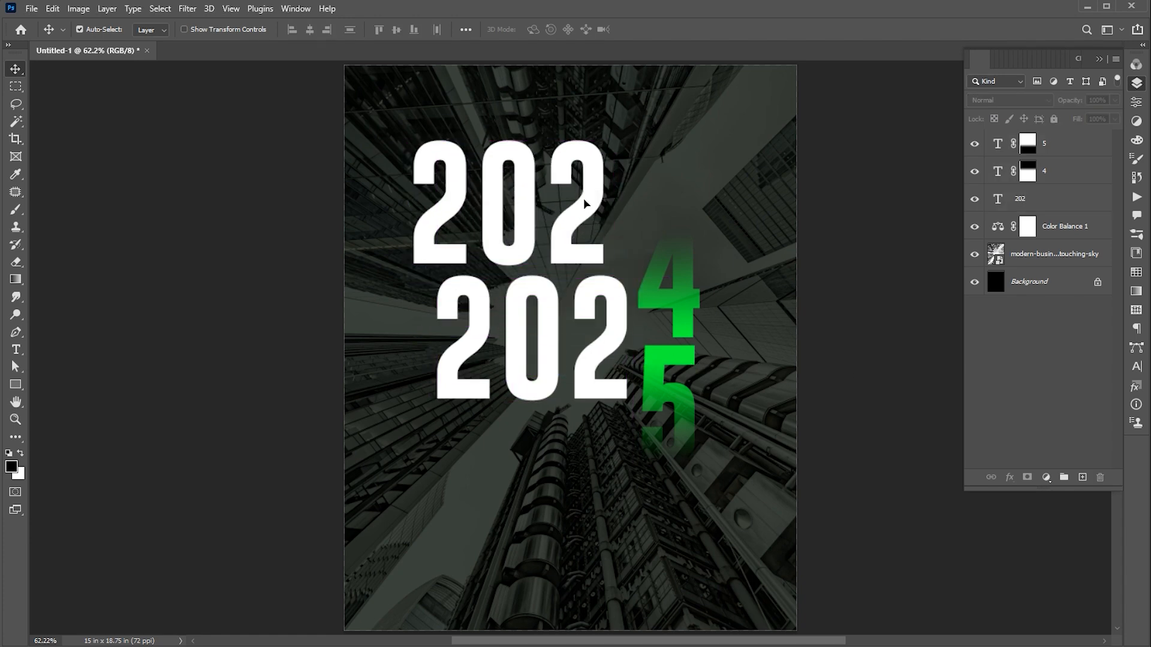
key("ctrl+t")
left_click_drag(612, 141, 556, 167)
key("Return")
key("Return")
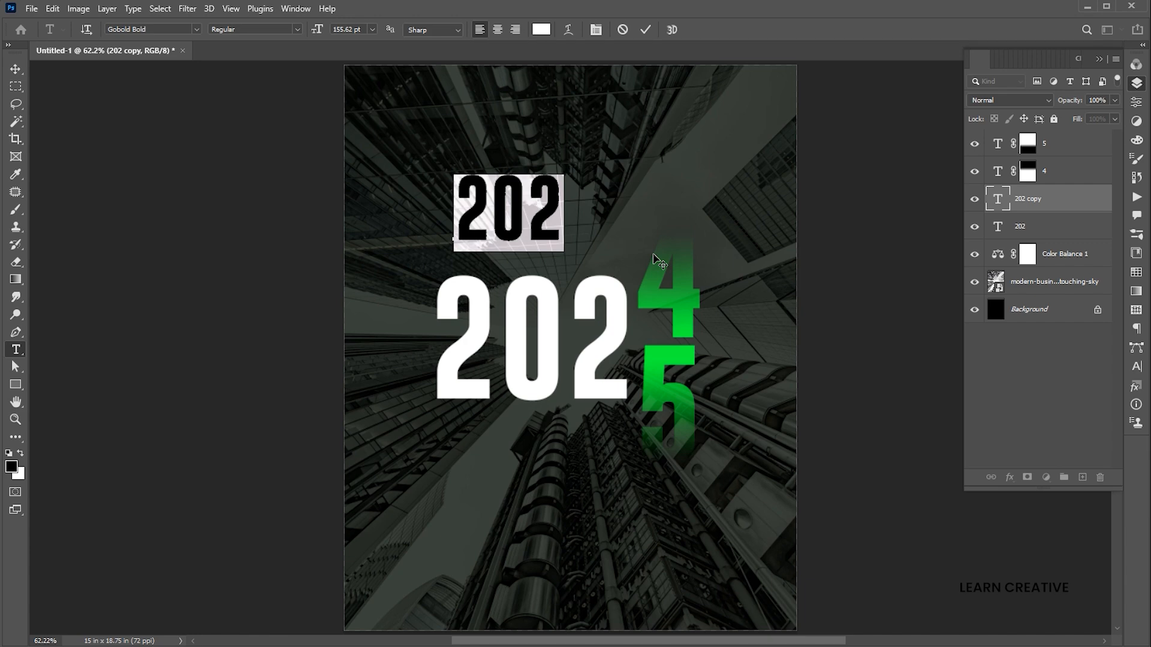
type("W")
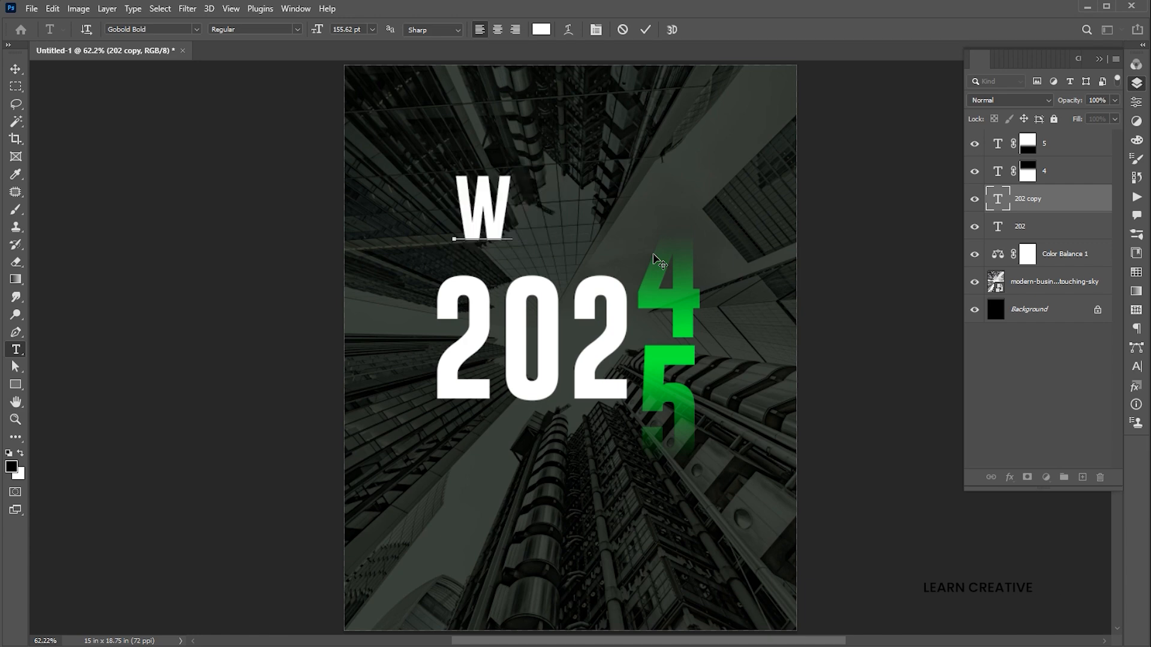
type("ELCOME")
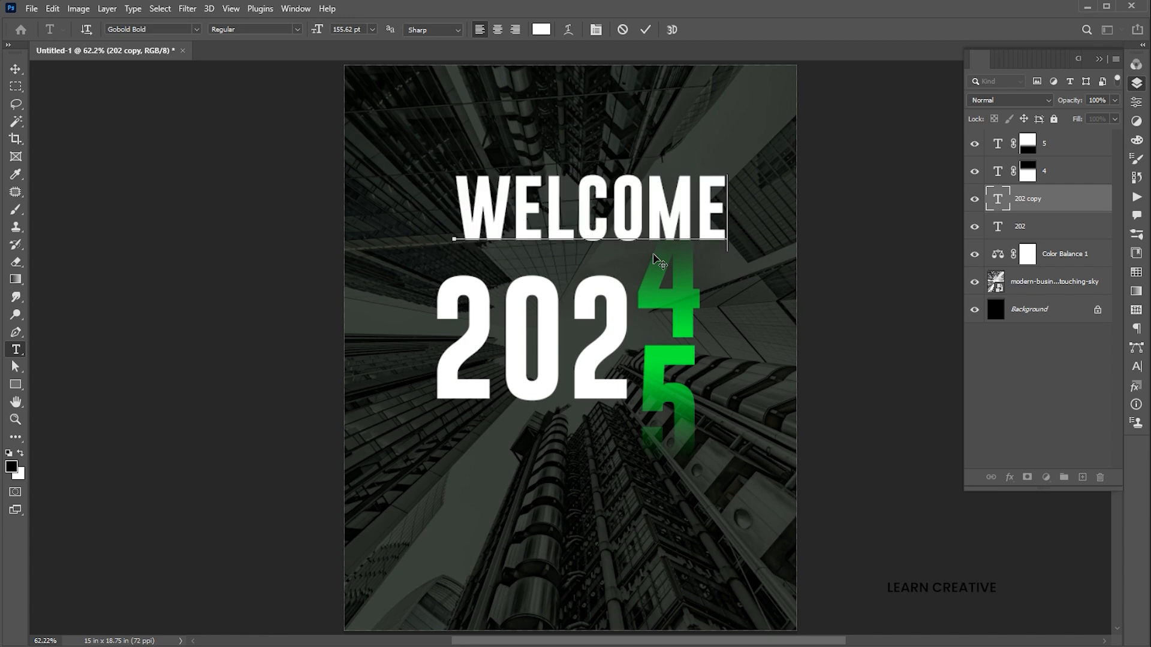
Set the WELCOME text in the Bastliga One font and turn off All Caps
key("ctrl+a")
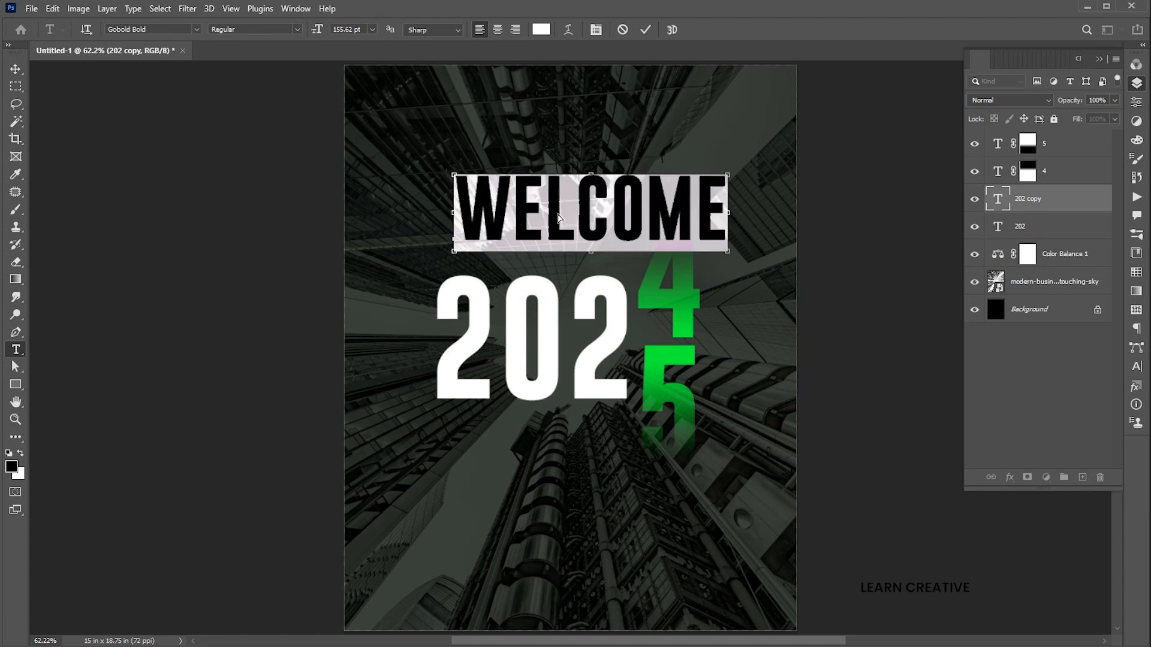
left_click(162, 30)
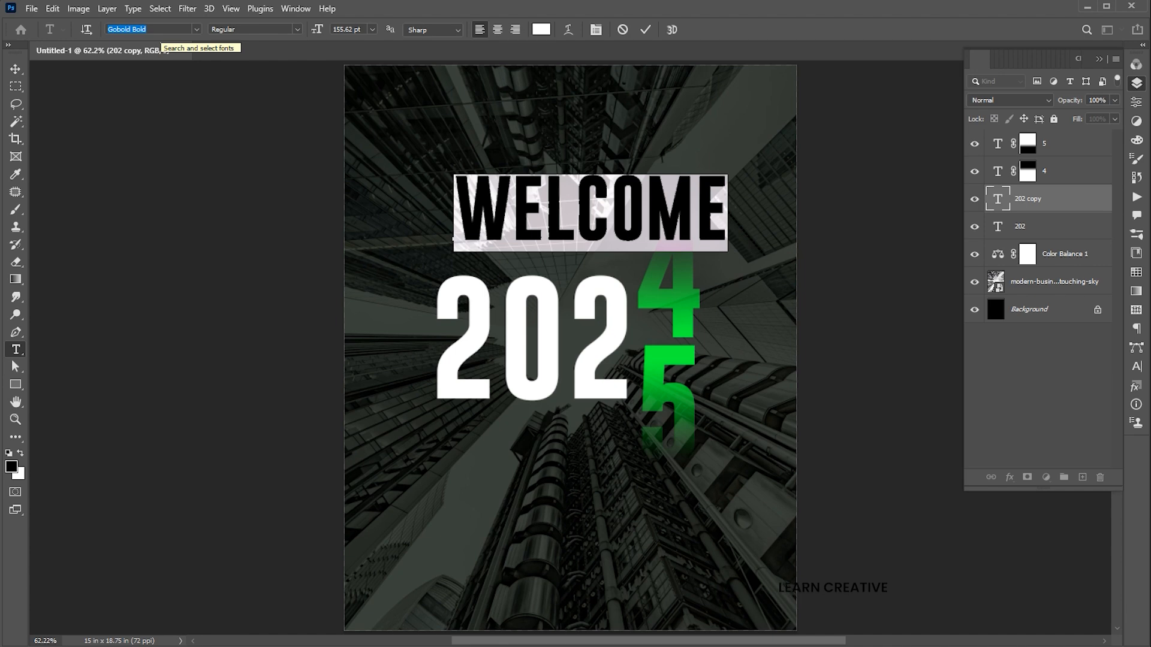
type("bast")
left_click(247, 98)
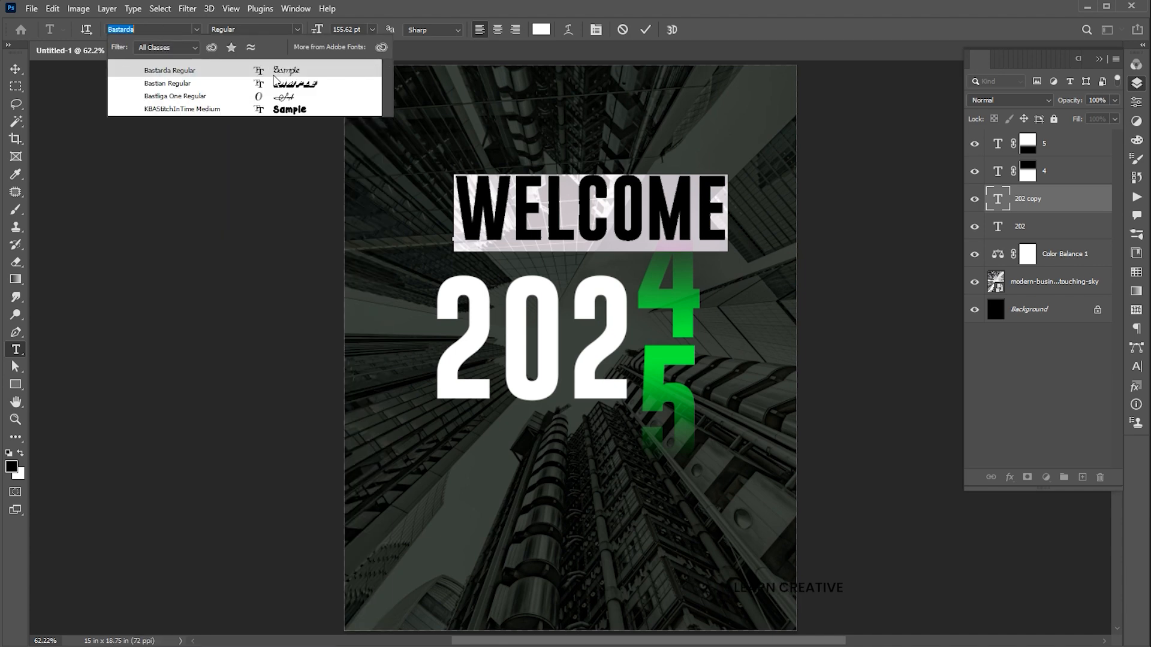
left_click(247, 97)
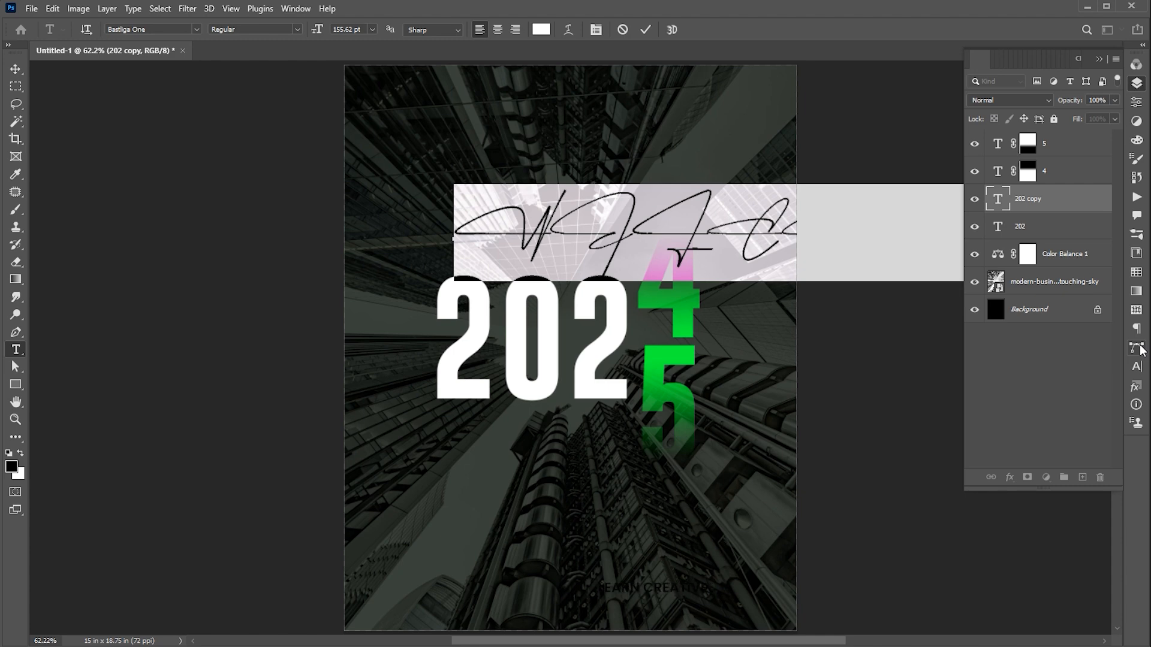
left_click(1137, 366)
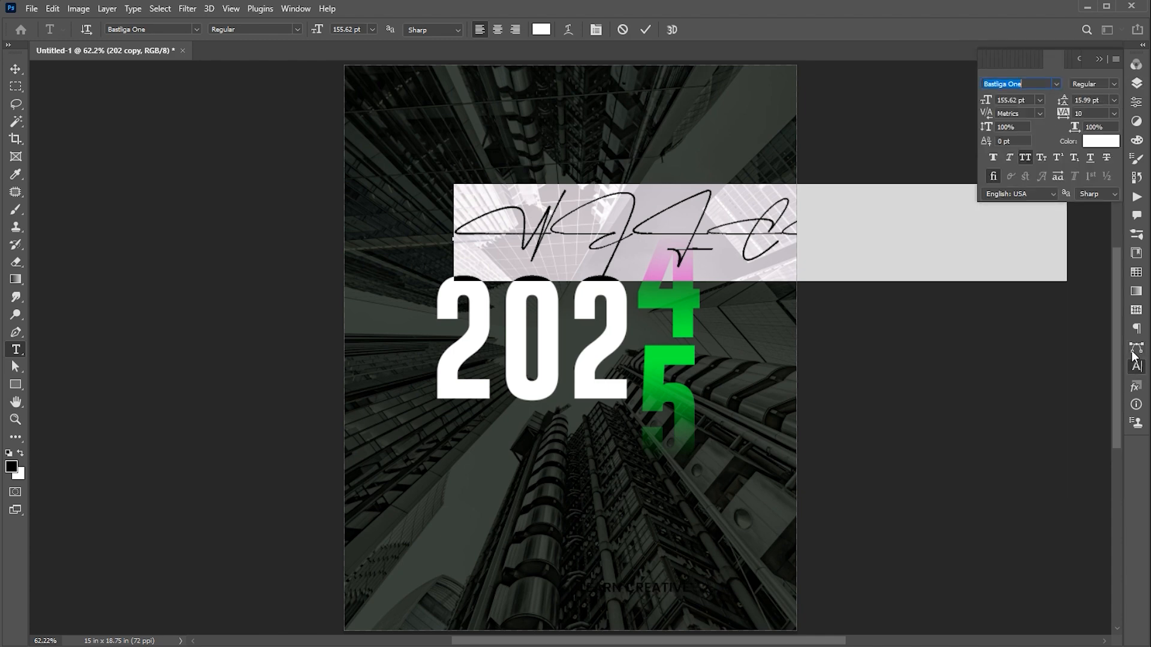
left_click(1025, 155)
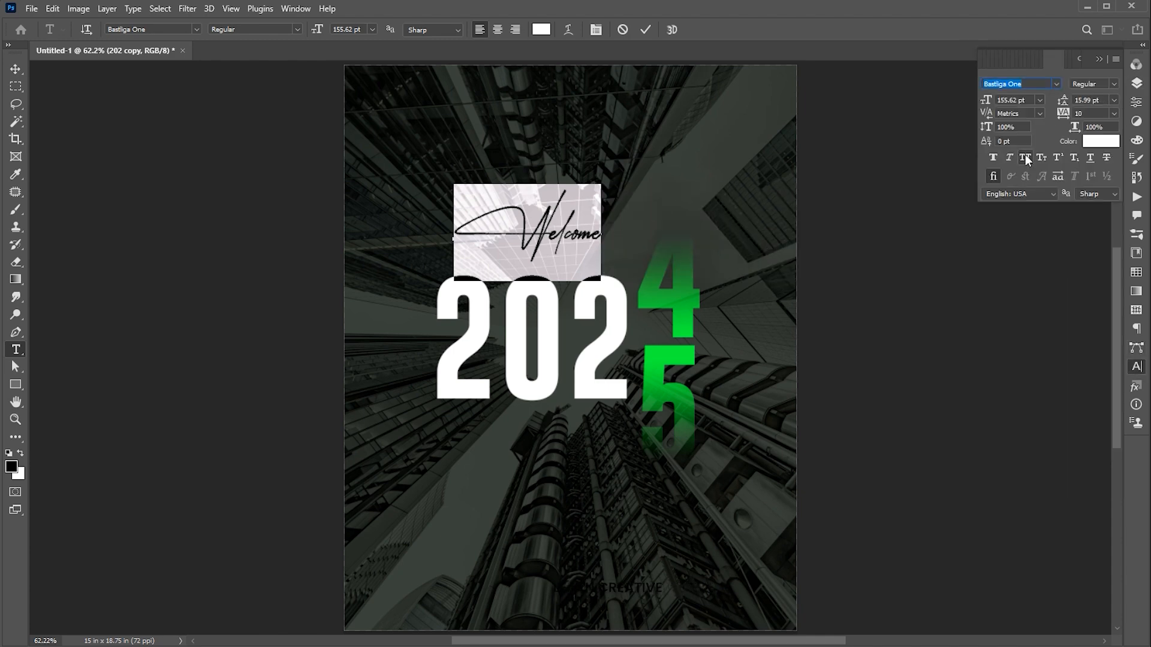
Scale the Welcome text down to about 114 pt and place it just over the upper edge of the 202
left_click(16, 69)
key("ctrl+t")
left_click_drag(600, 189, 548, 262)
key("Return")
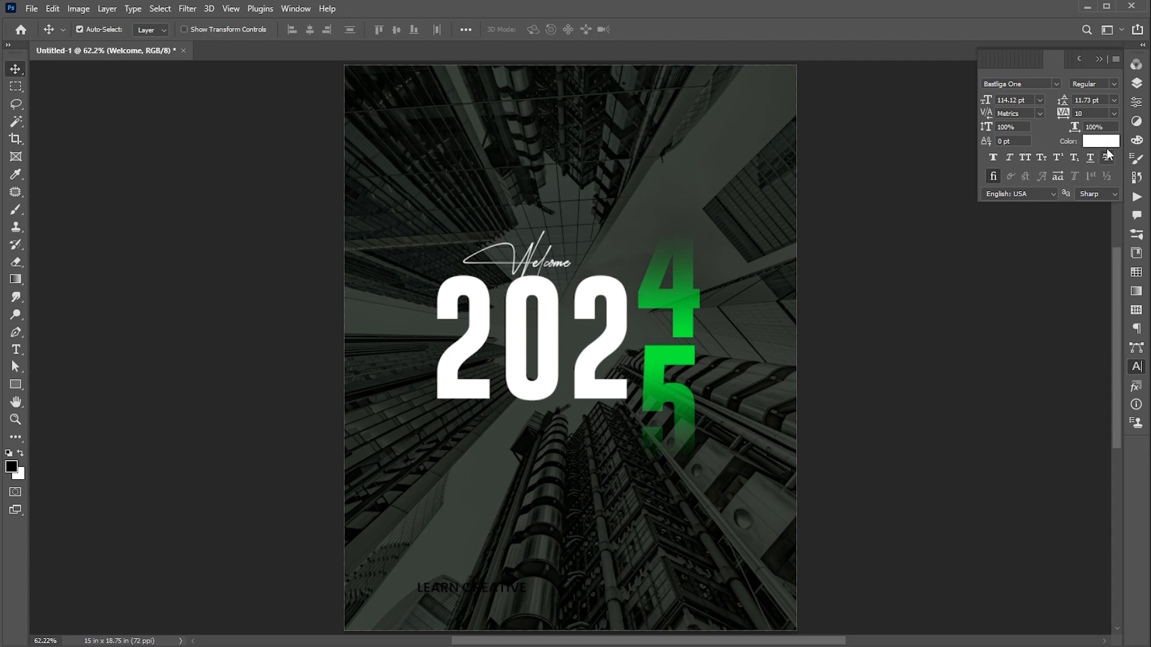
Bring the Welcome layer to the front of the stack and give it a black drop shadow with 100% opacity, 4 px distance and 4 px size
left_click(1137, 86)
left_click_drag(1061, 199, 1033, 140)
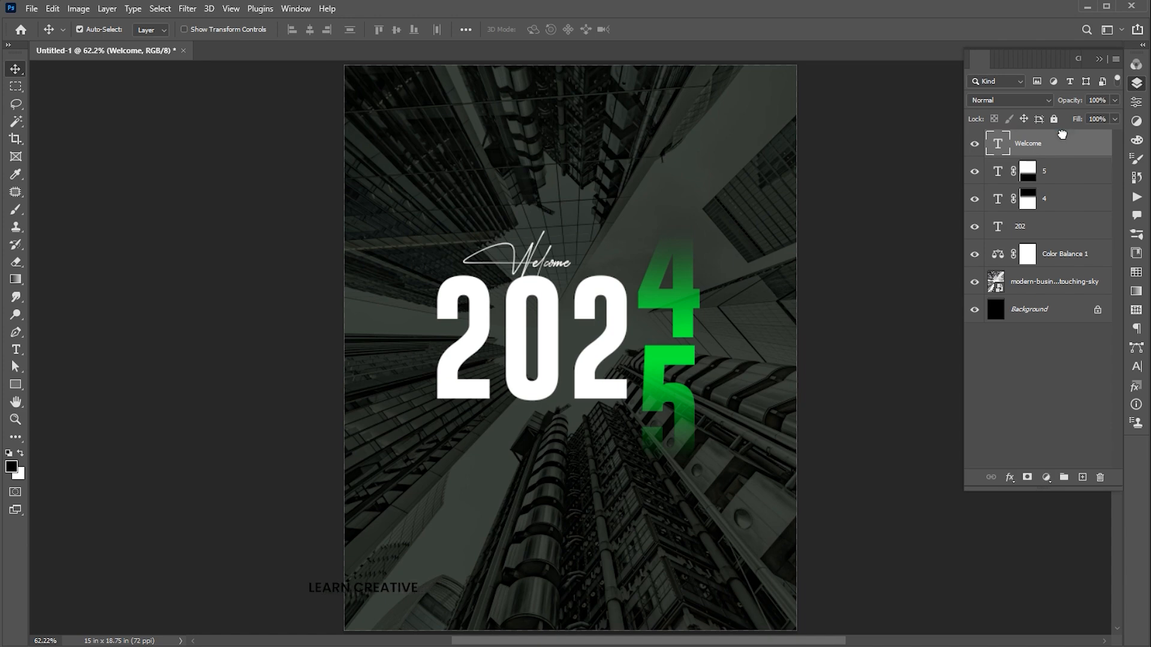
right_click(1031, 140)
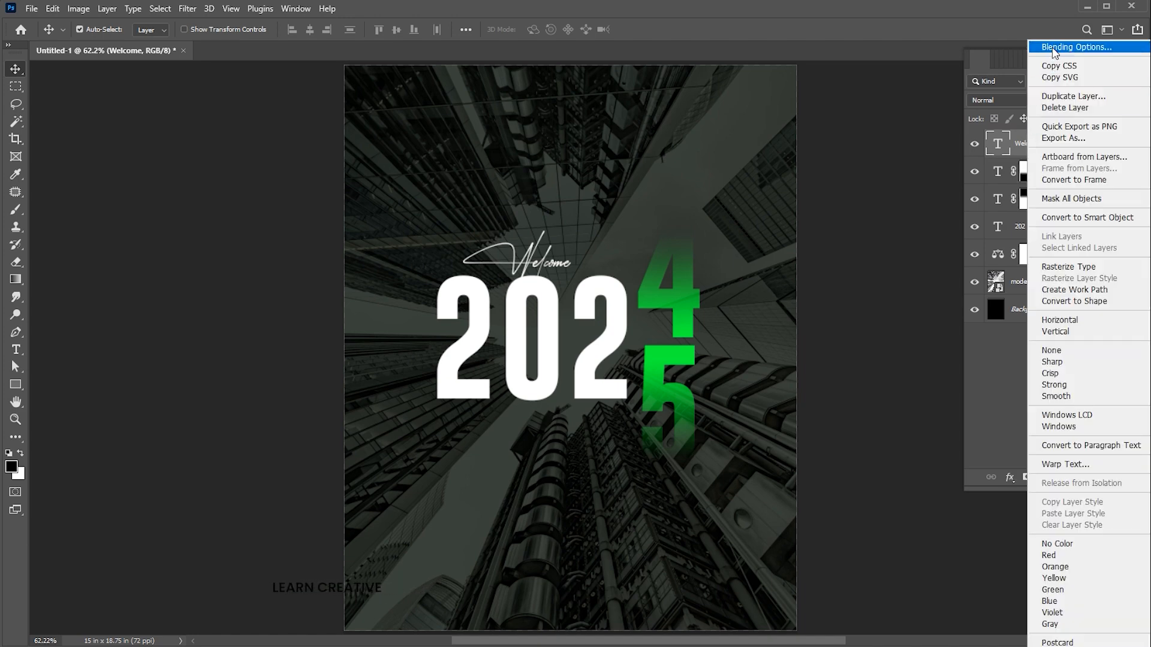
left_click(1054, 48)
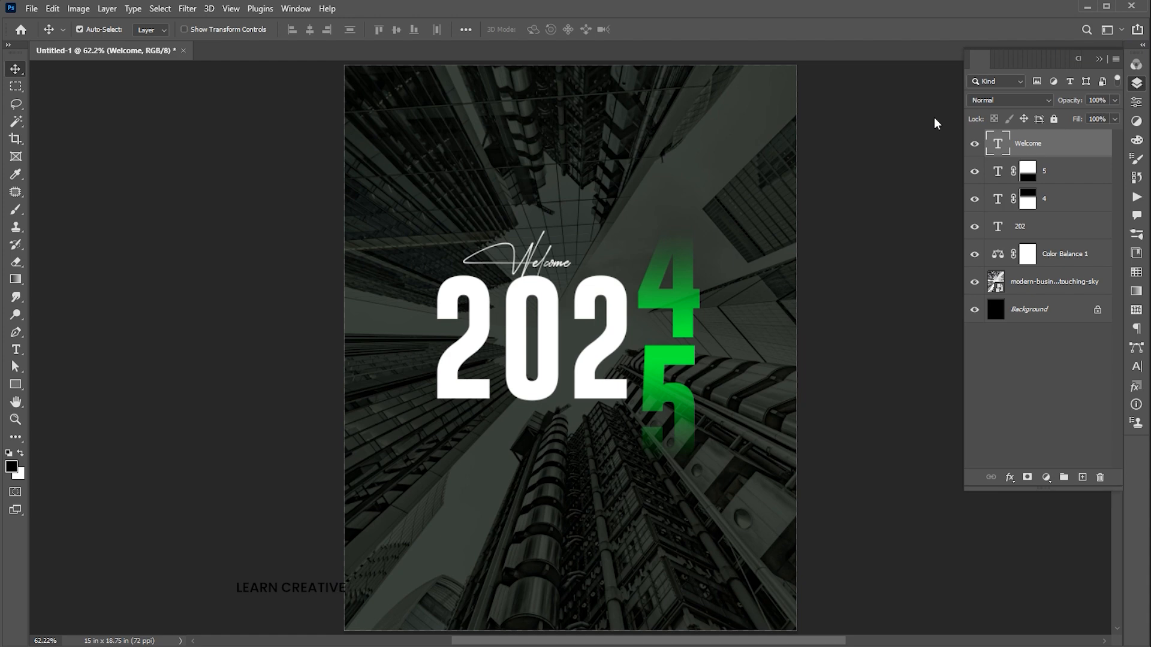
left_click_drag(822, 73, 765, 32)
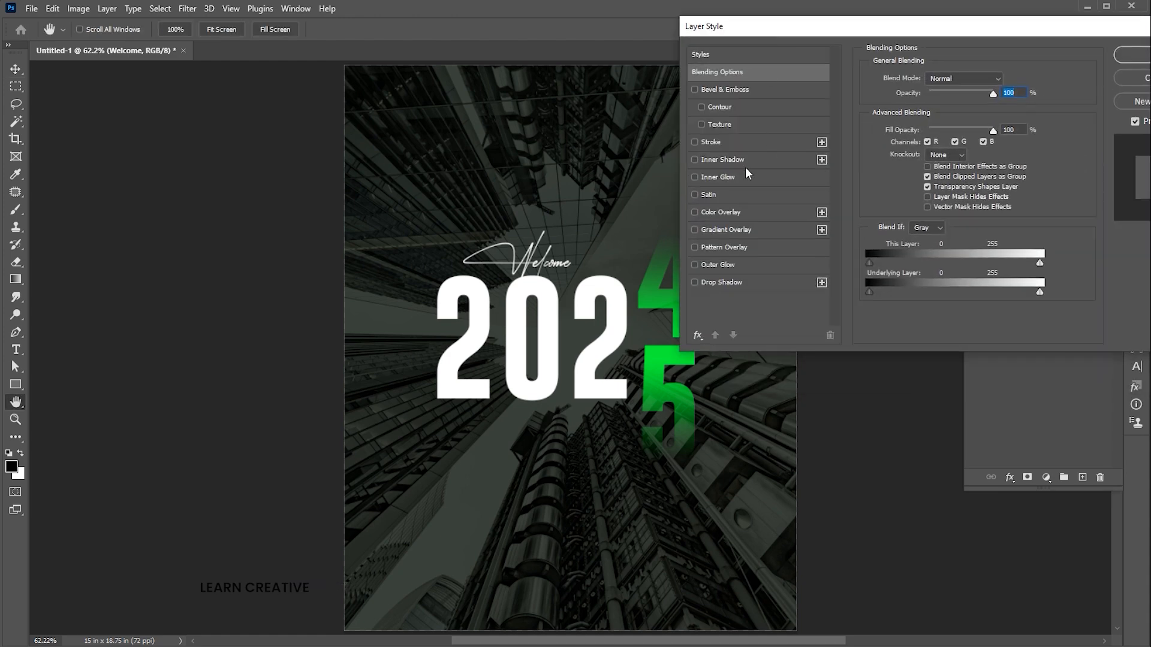
left_click_drag(898, 35, 791, 29)
left_click(599, 277)
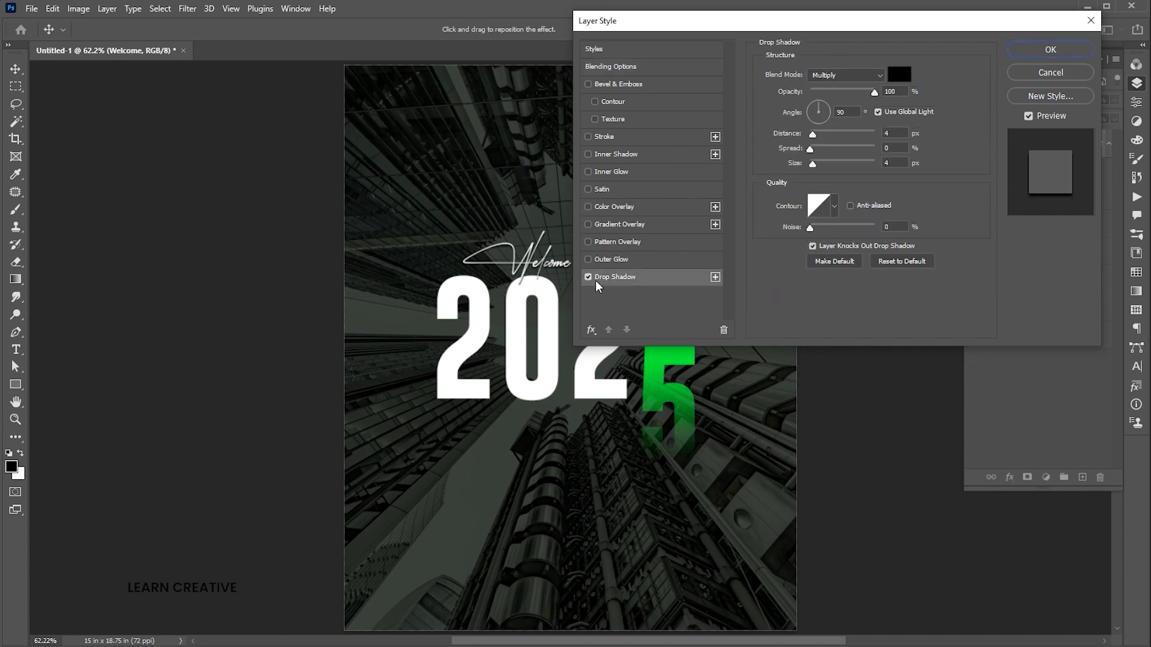
left_click(1049, 49)
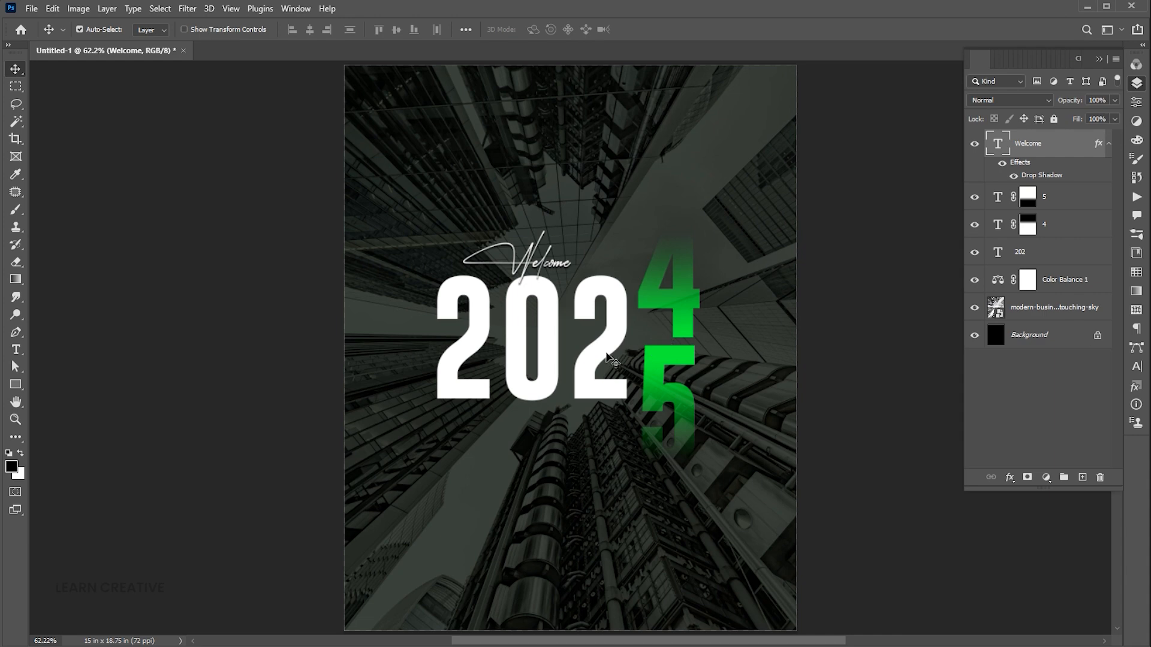
Duplicate the 202 straight below the original and change the copy's text to HAPPY NEW YEAR
left_click_drag(601, 359, 645, 498)
key("Return")
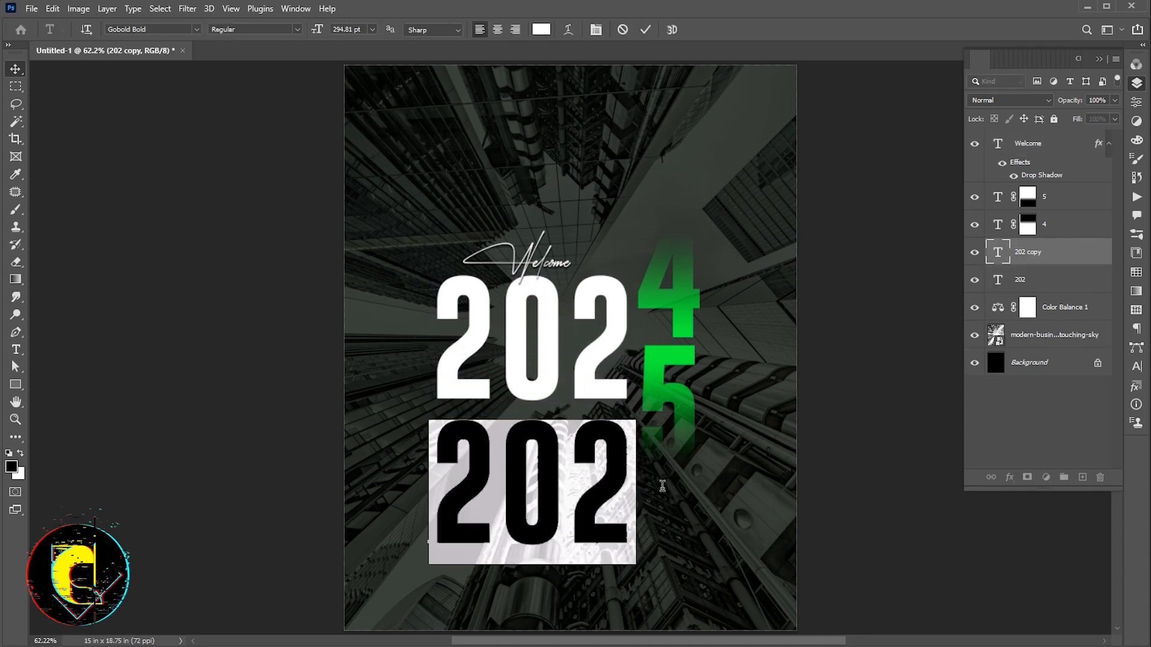
type("H")
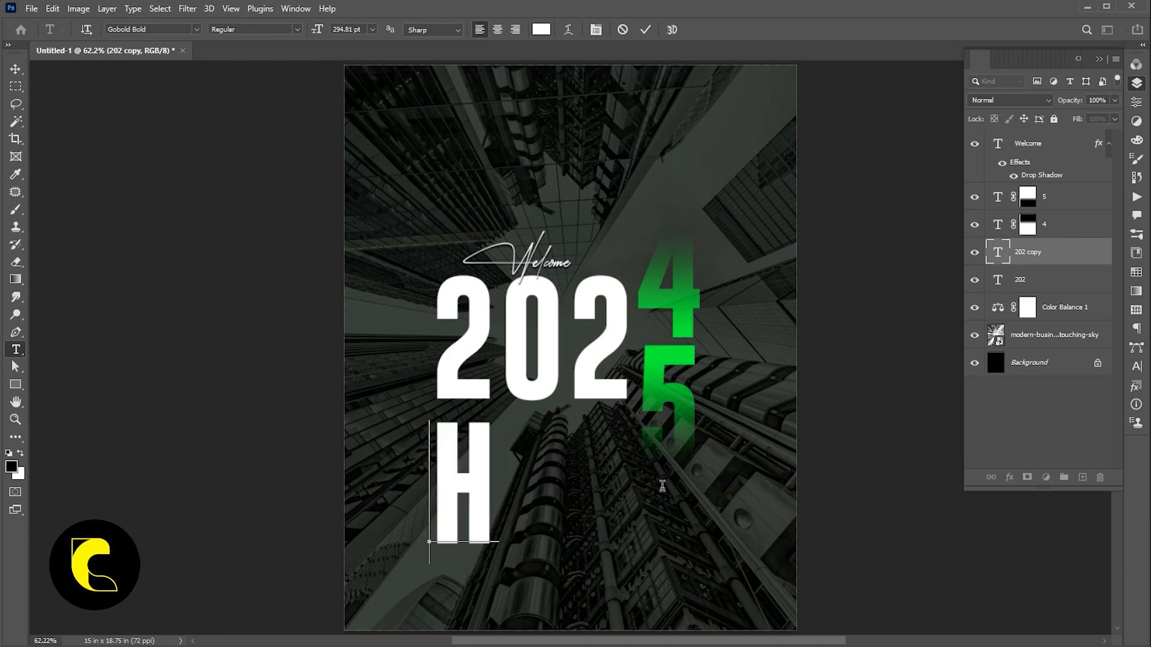
type("AP")
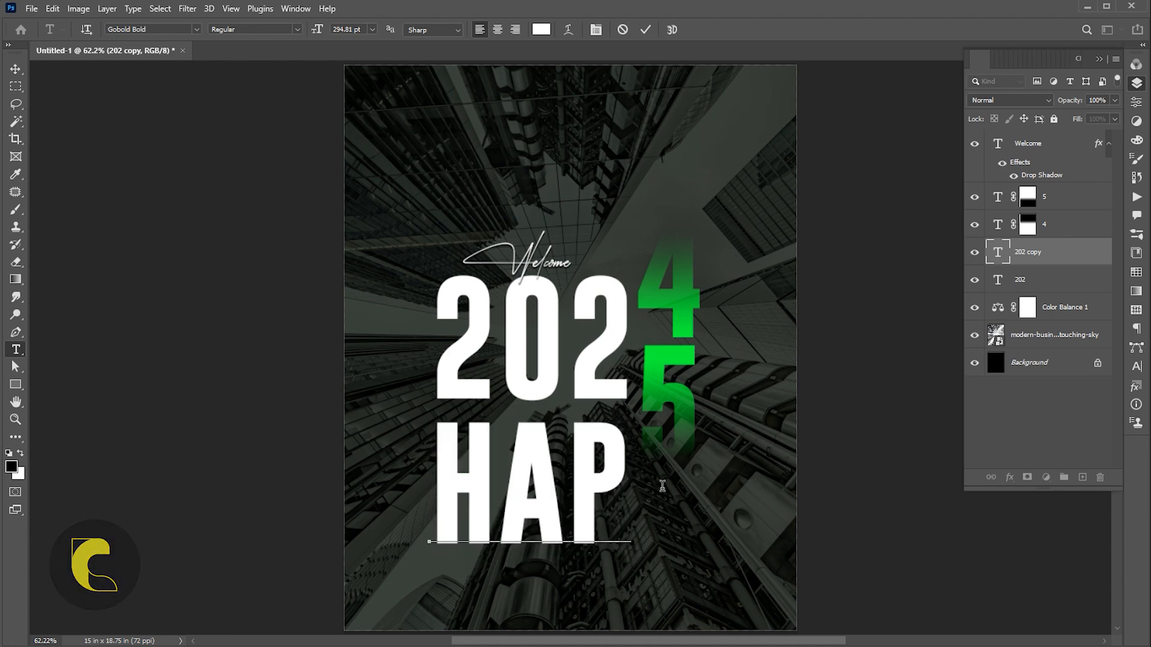
type("PY NEW")
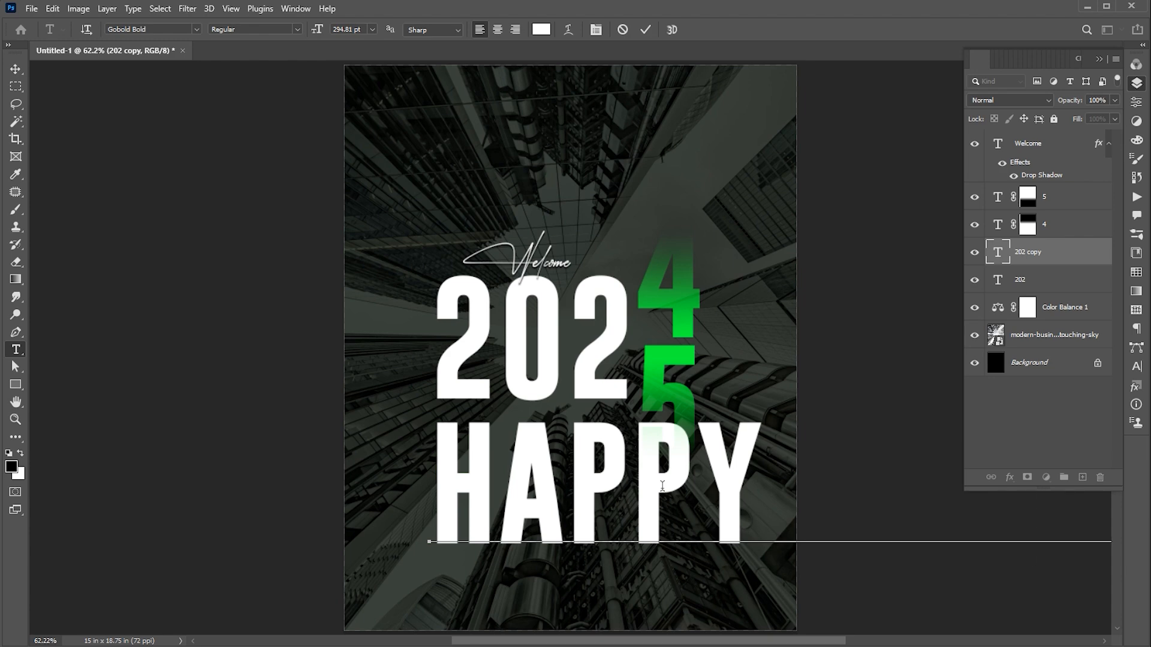
Scale the HAPPY NEW YEAR text down to about 39 pt and position it beneath the 202
left_click(15, 68)
key("ctrl+t")
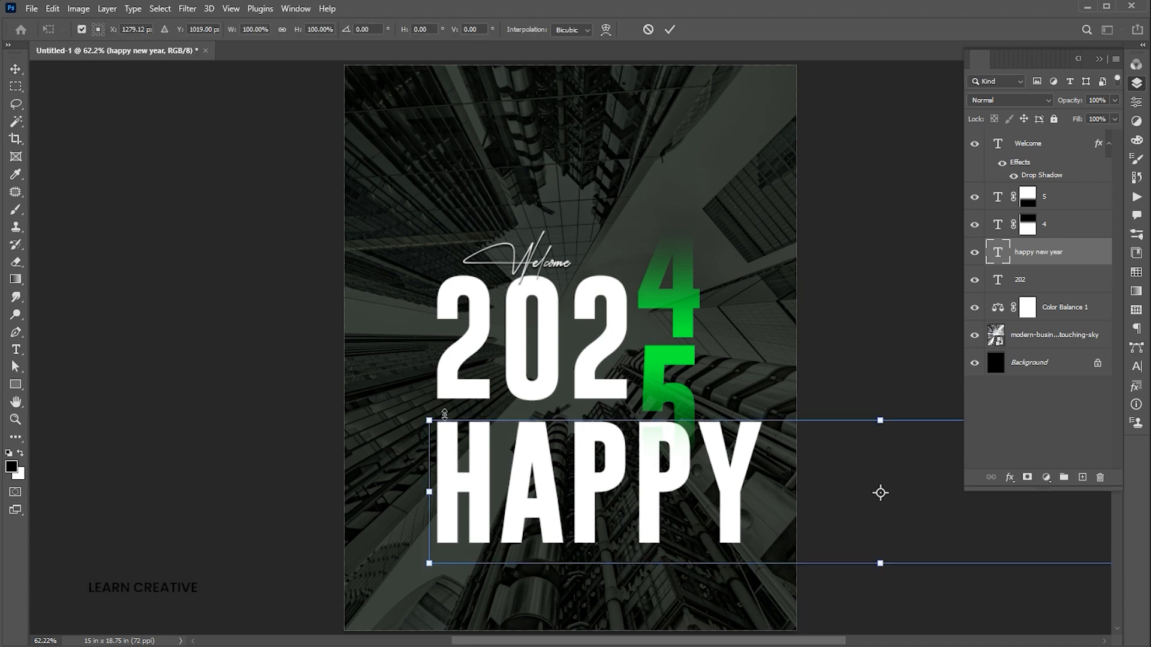
left_click_drag(432, 420, 472, 430)
left_click_drag(634, 416, 600, 418)
key("Return")
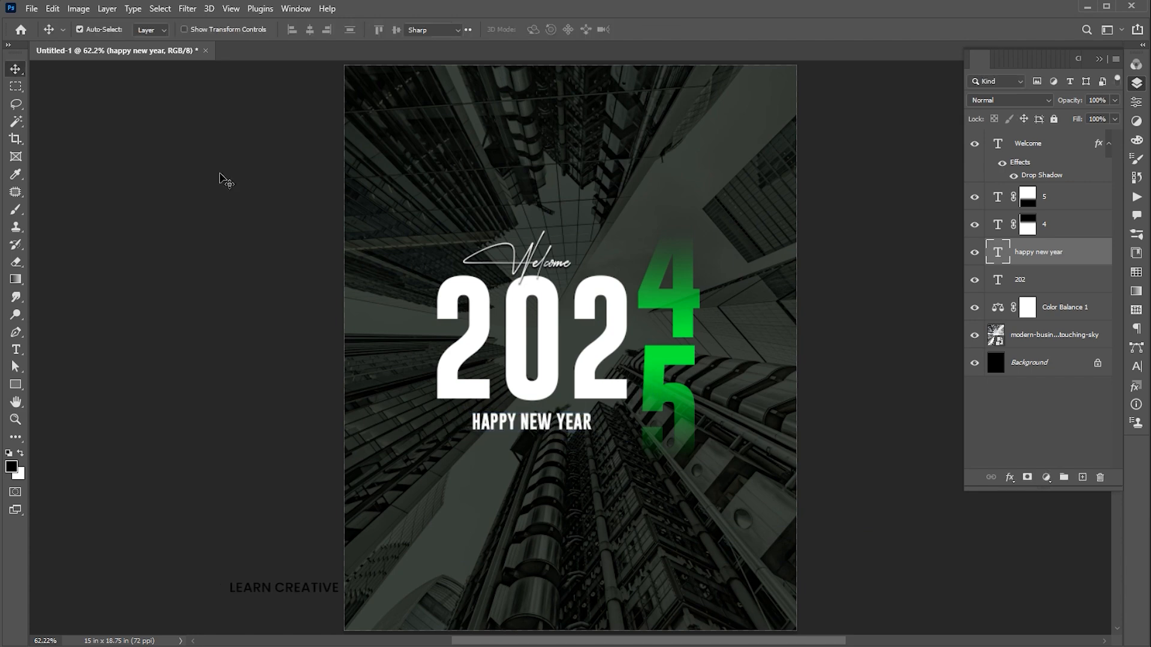
Change the font of the HAPPY NEW YEAR text to Gobold Thin Regular
key("Return")
left_click(150, 29)
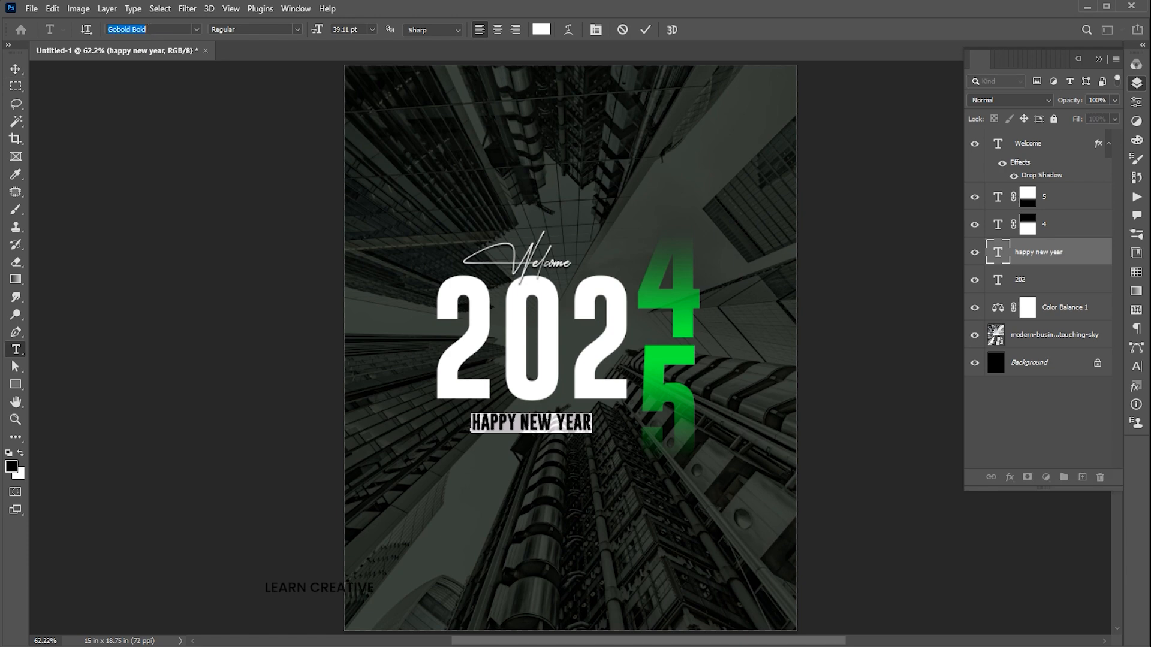
type("gobol")
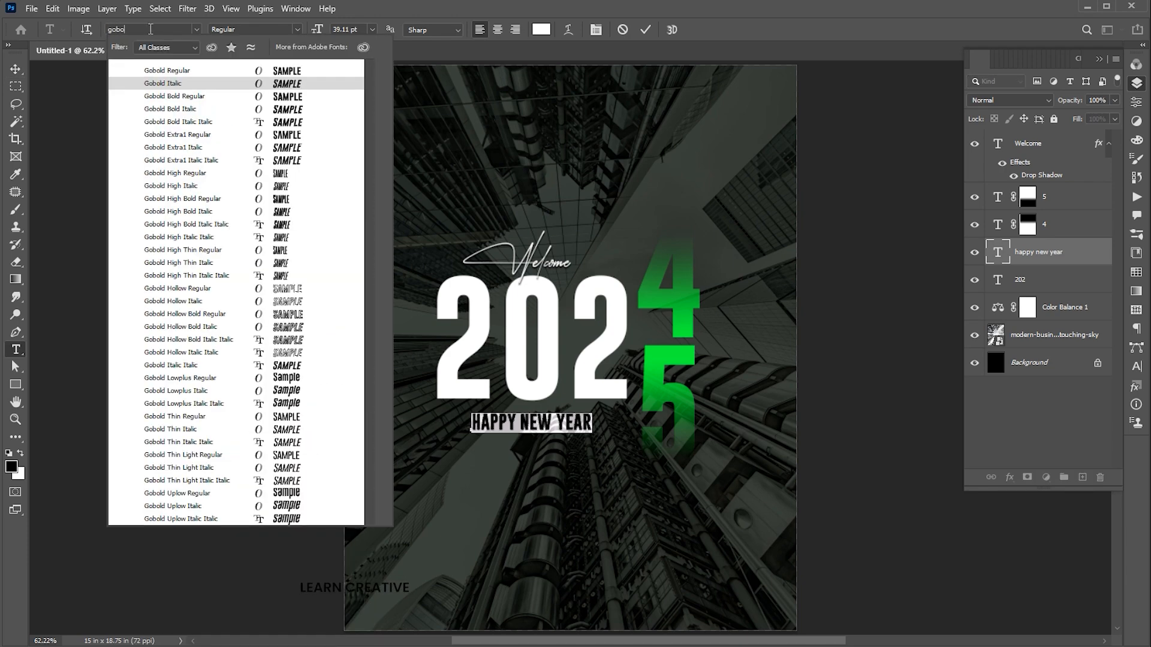
left_click(185, 313)
left_click(177, 419)
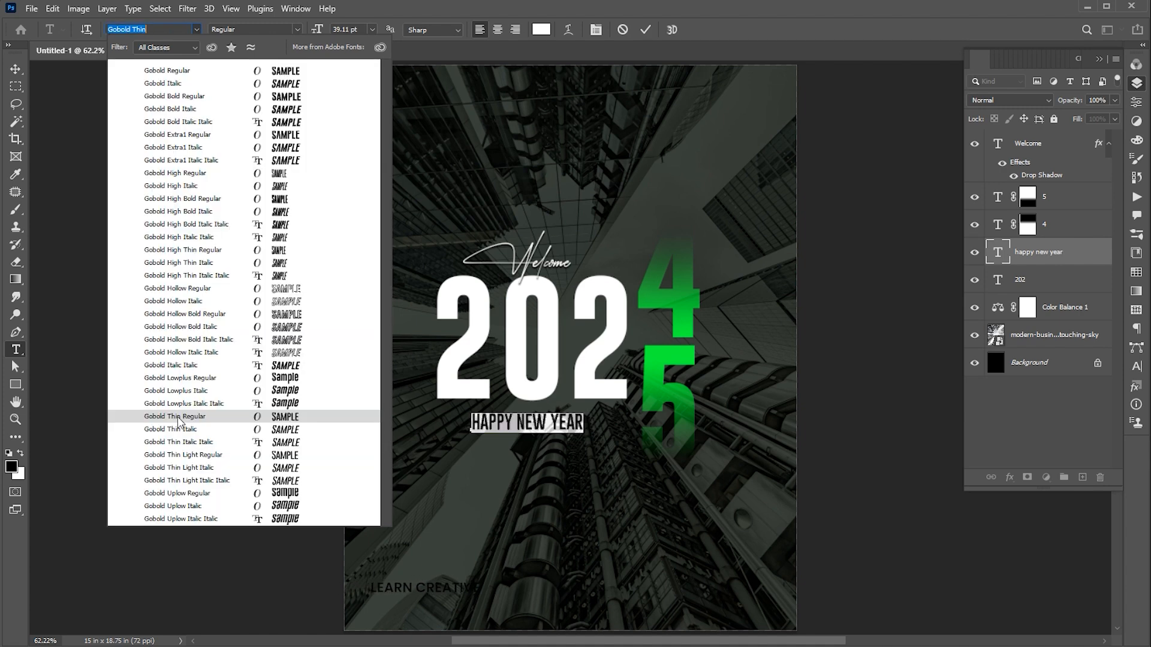
left_click(179, 422)
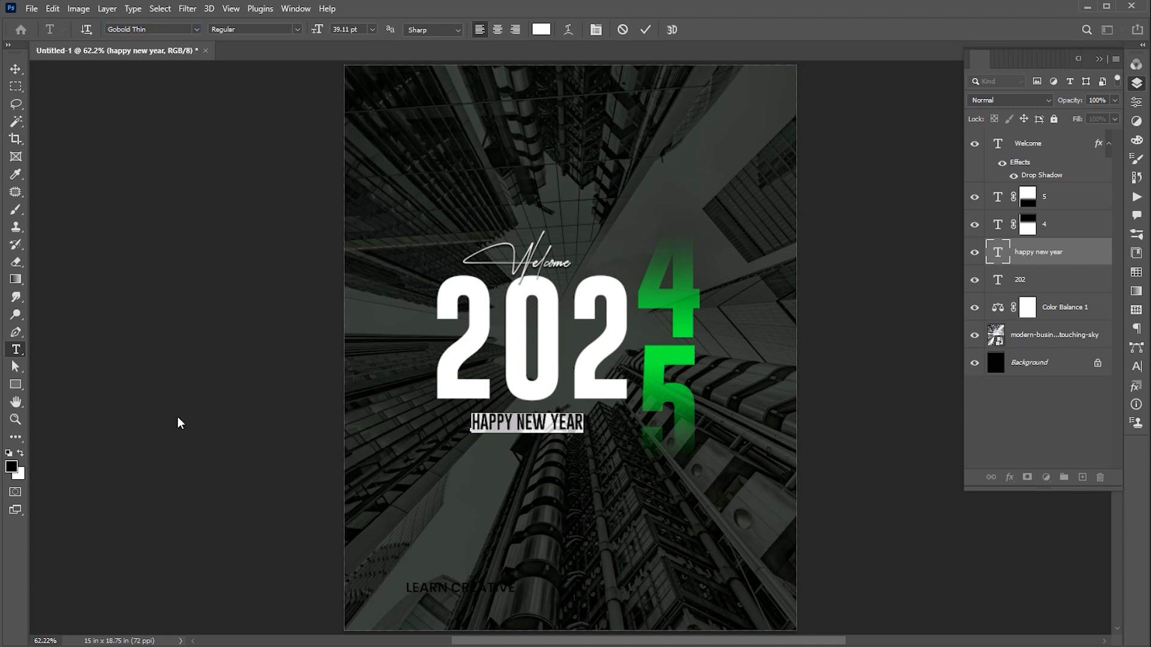
Set the HAPPY NEW YEAR tracking to 600 and scale the line to about 31.6 pt, aligned under the 202's width
left_click(1136, 367)
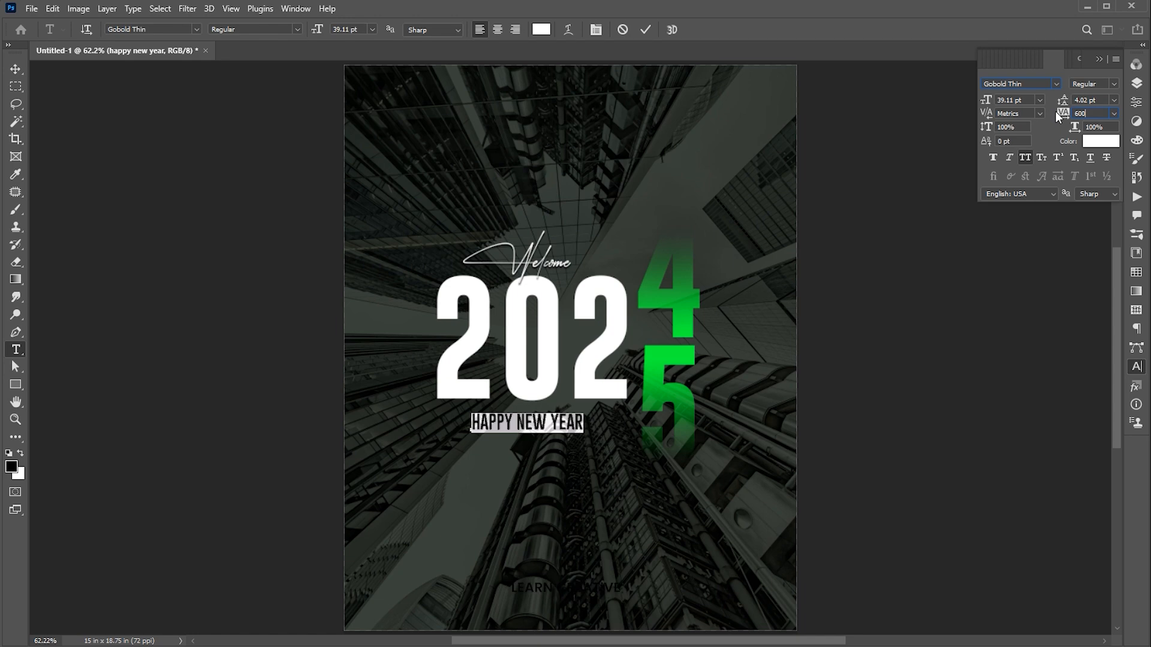
type("600")
key("Return")
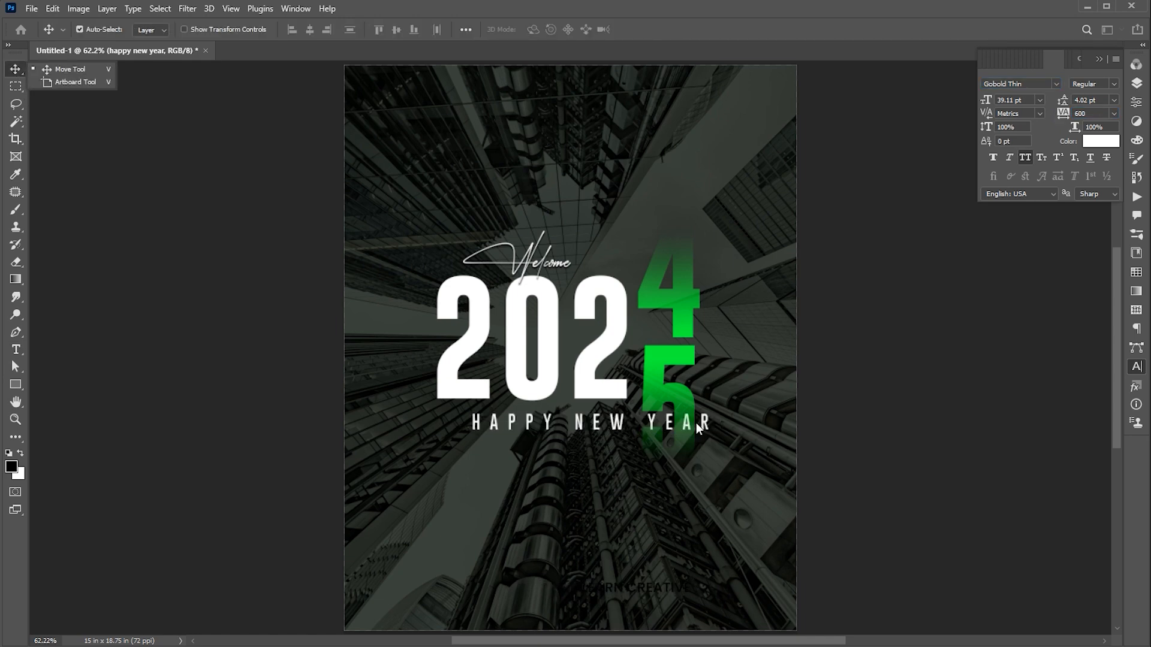
key("ctrl+t")
left_click_drag(717, 411, 638, 404)
key("Return")
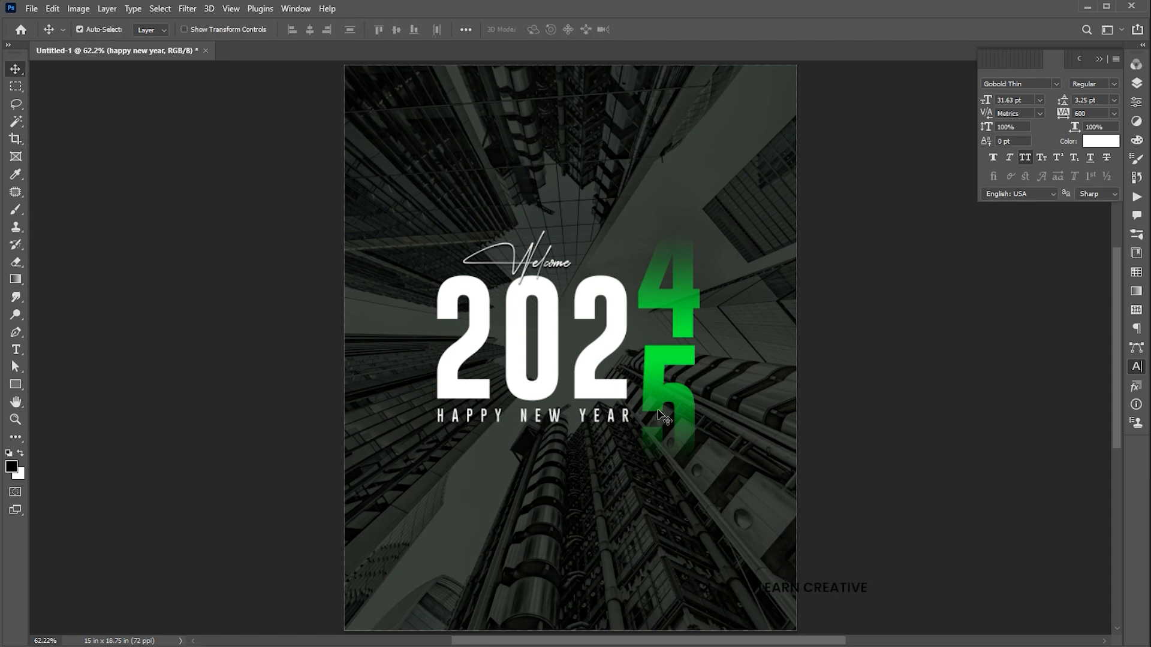
Duplicate the 202 into the poster's lower area and scale the copy down to about 115 pt
left_click_drag(611, 358, 614, 538)
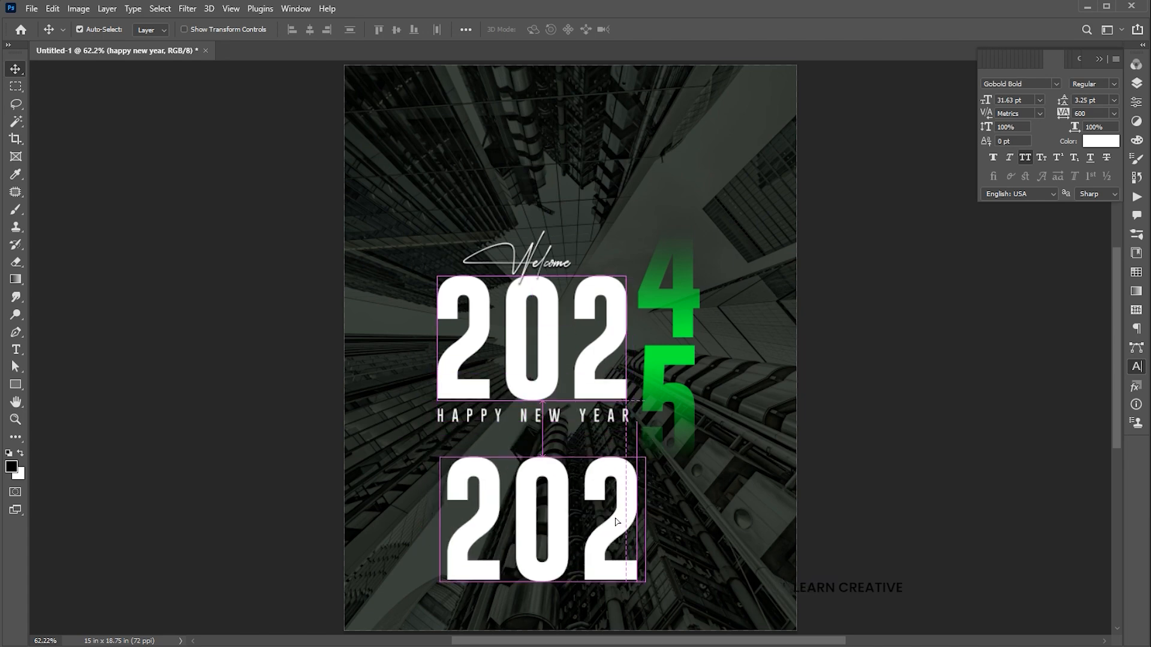
key("ctrl+t")
left_click_drag(646, 458, 566, 525)
key("Return")
Replace the text of the small 202 copy with LEARN CREATIVE
key("t")
key("Return")
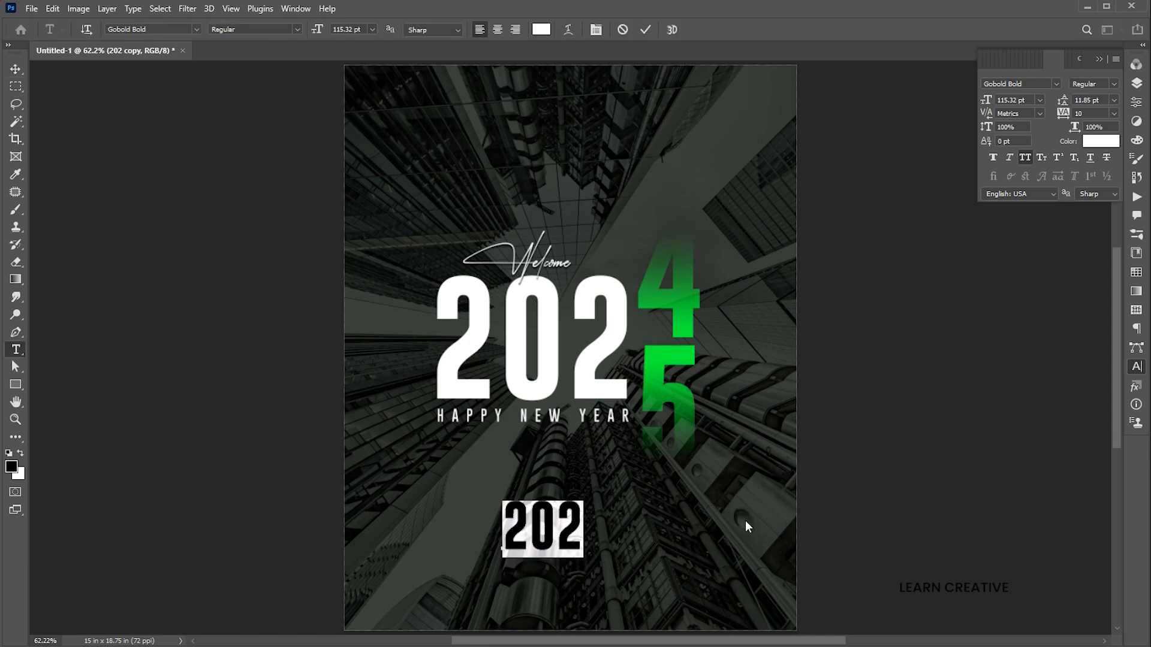
key("Right")
key("ctrl+a")
type("LEARN C")
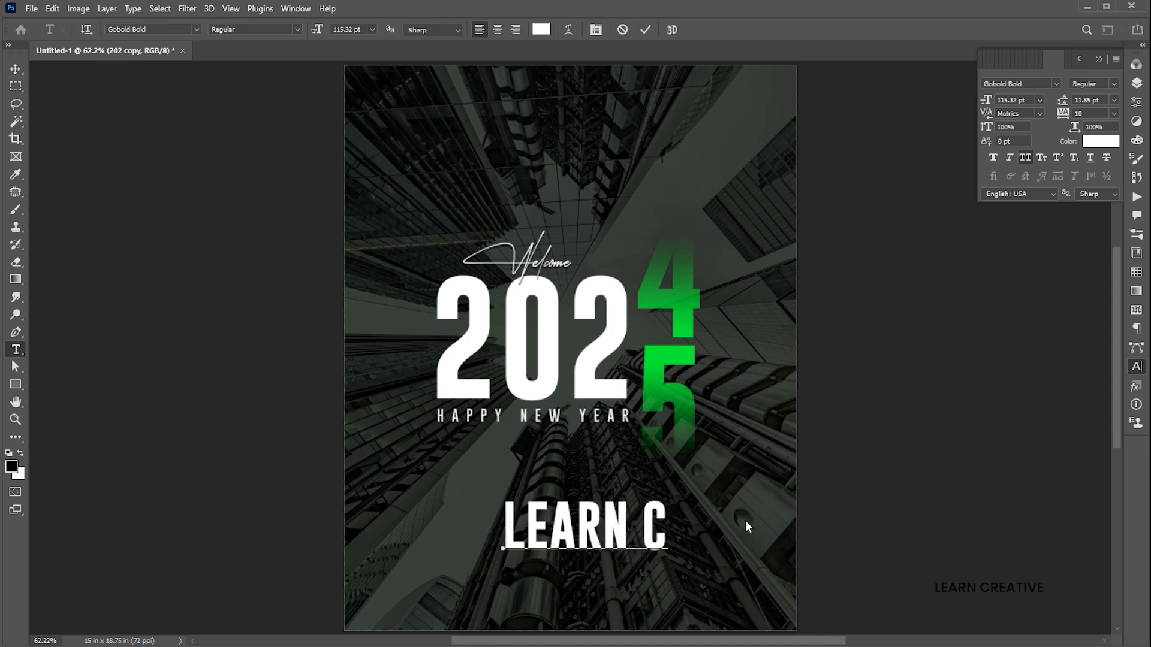
type("REAT")
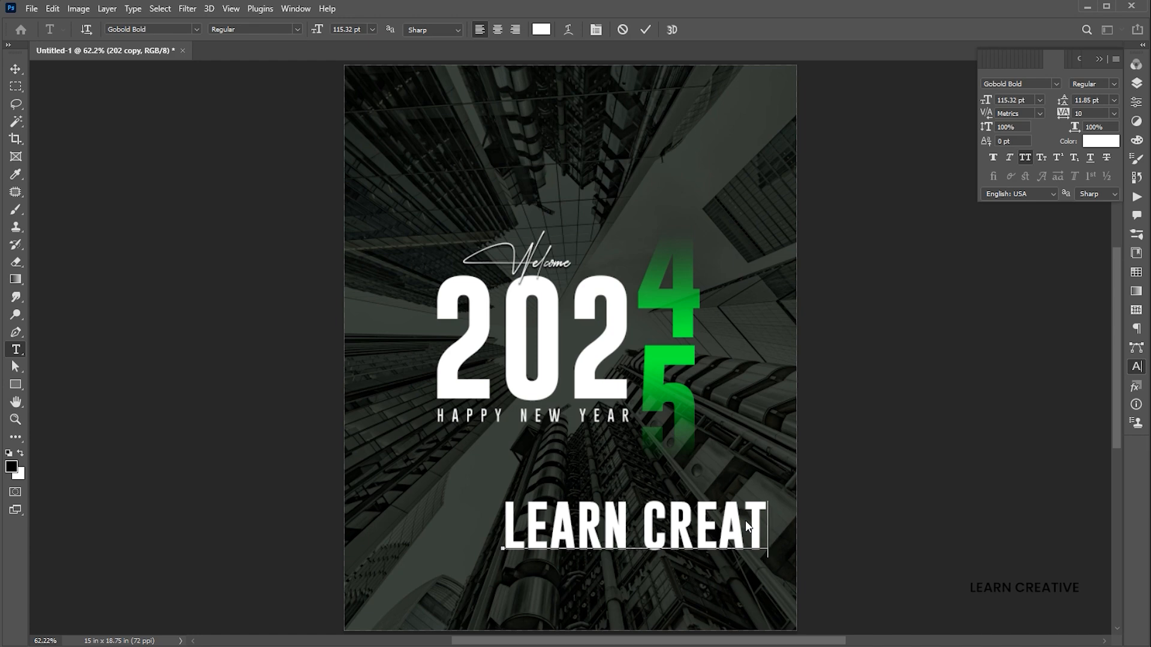
type("IVE")
left_click(14, 70)
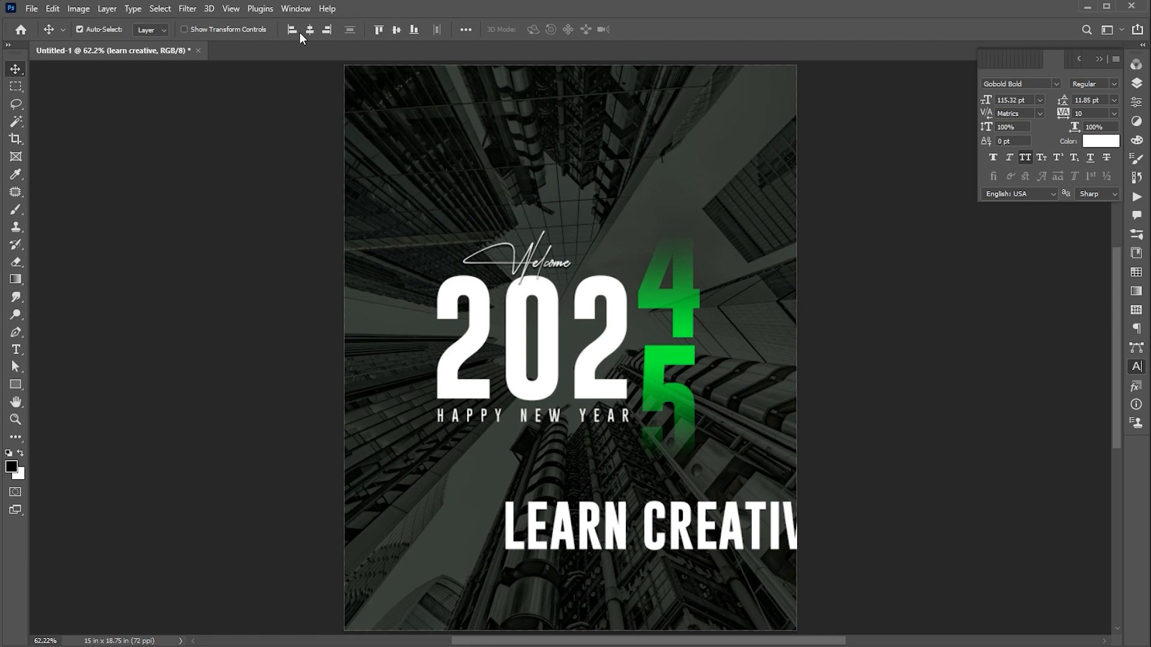
Scale the LEARN CREATIVE text down to about 35.8 pt and center it in the poster's lower area
left_click_drag(796, 501, 596, 527)
key("ctrl+t")
key("Return")
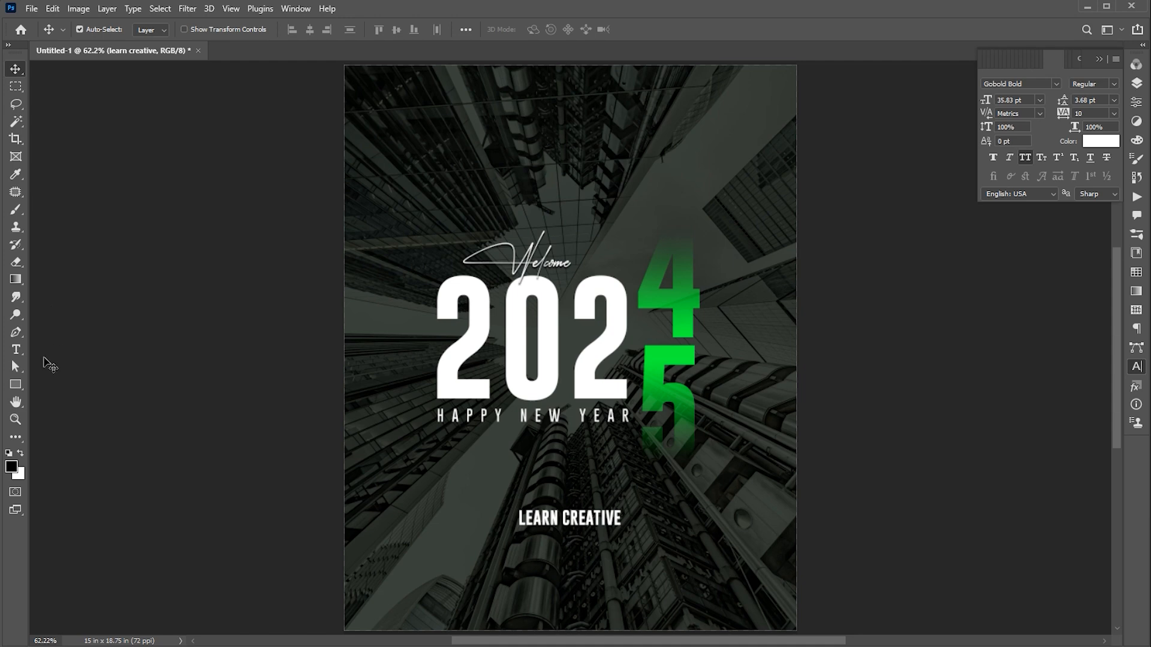
Add a wide Lorem ipsum paragraph text box beneath LEARN CREATIVE and set its font to Gobold Thin Regular
left_click(15, 351)
left_click_drag(383, 542, 774, 610)
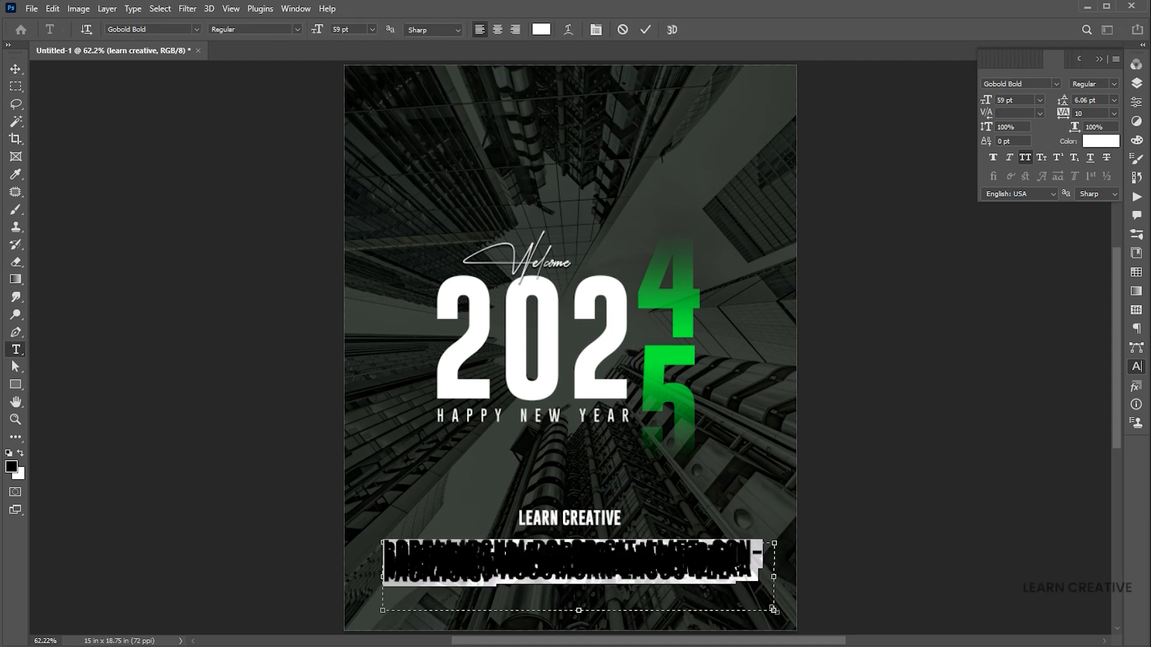
left_click(196, 29)
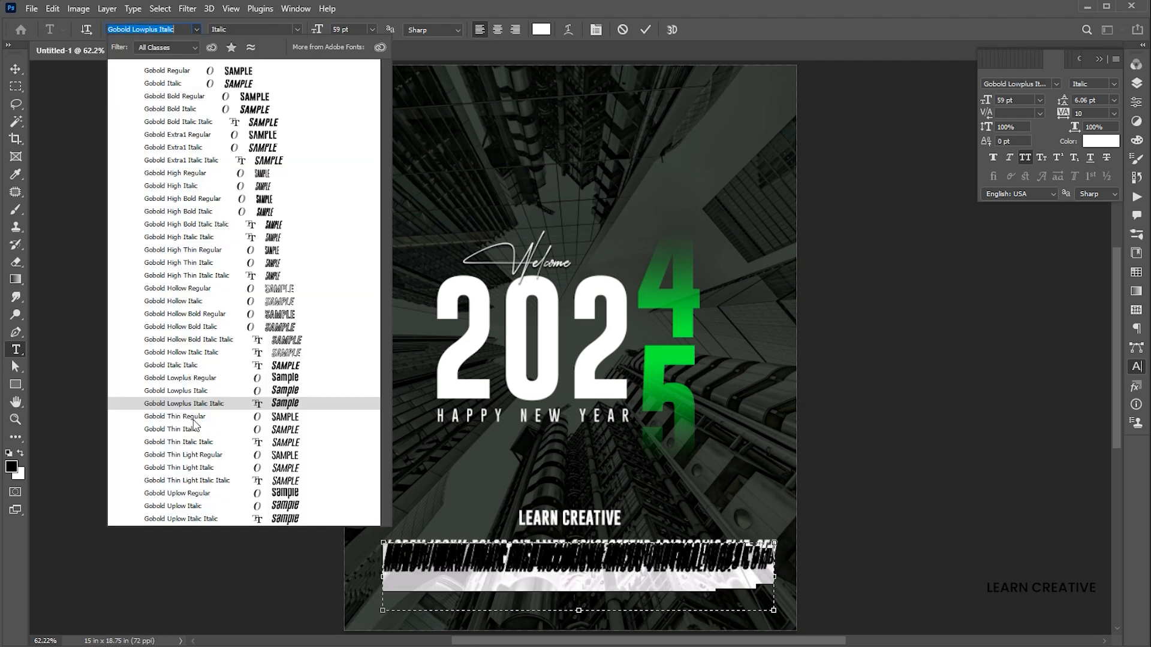
left_click(193, 419)
Set the Lorem ipsum paragraph to 6 pt size with 10 pt leading
left_click(1013, 99)
type("6")
left_click(1100, 97)
type("10")
key("Return")
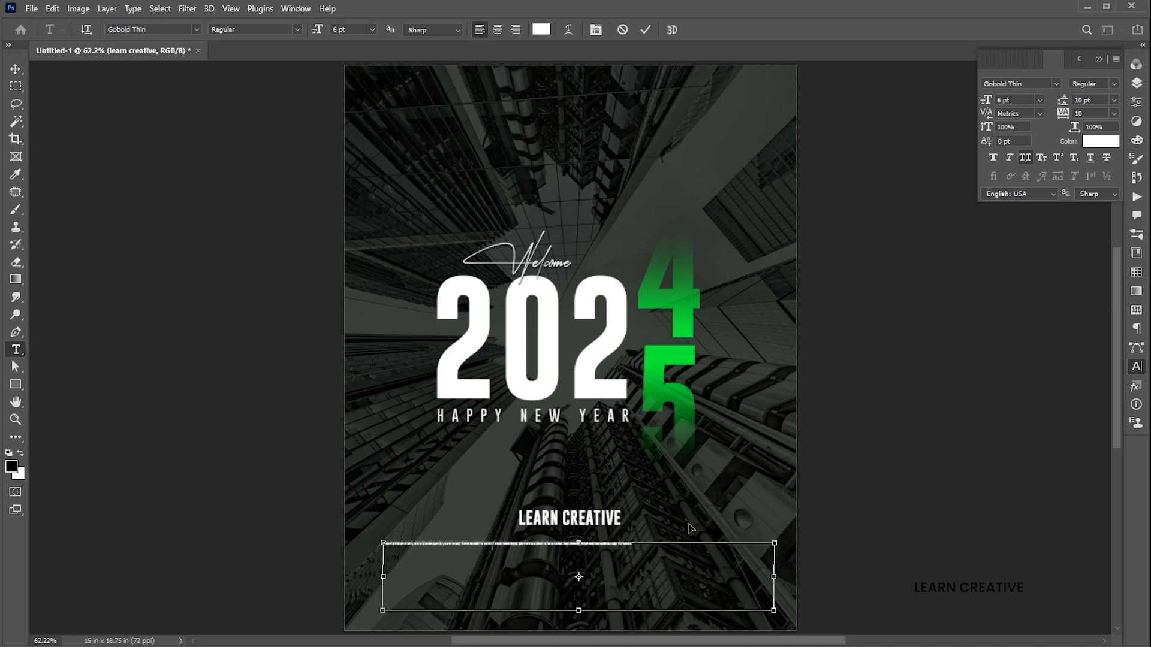
Set the Lorem ipsum paragraph to 12 pt size with 18 pt leading
type("8")
key("Return")
type("12")
key("Return")
key("Tab")
type("18")
key("Return")
Shorten and center-align the Lorem ipsum paragraph box, then position it centered close beneath LEARN CREATIVE
left_click_drag(579, 611, 580, 584)
key("ctrl+shift+c")
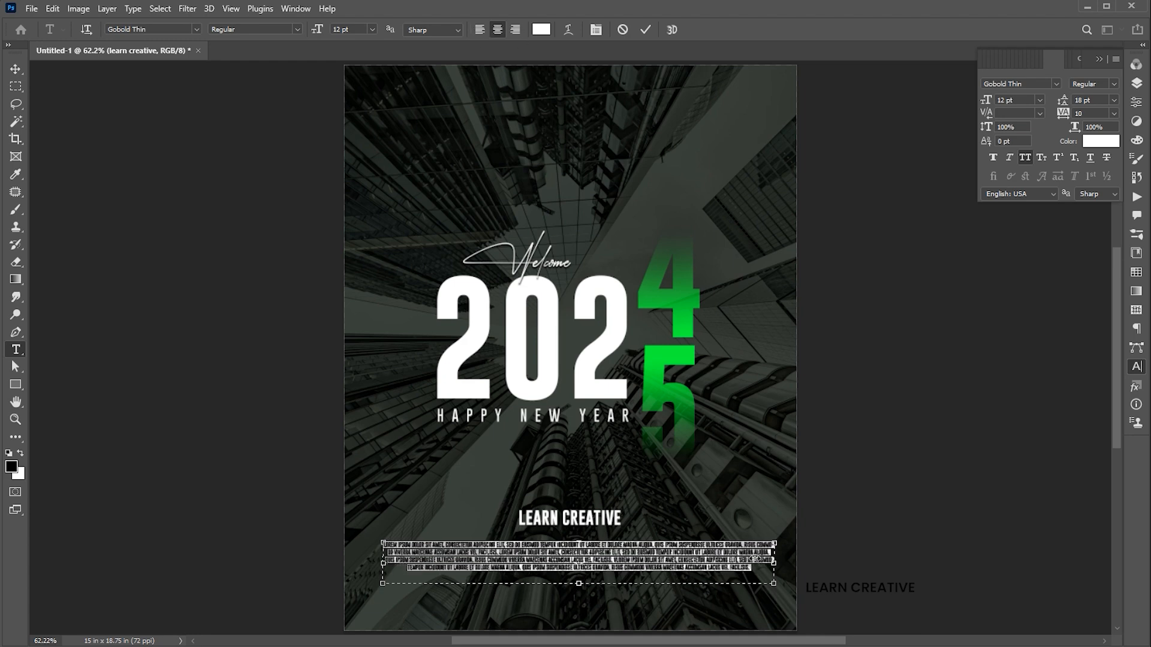
key("ctrl+Return")
key("v")
left_click_drag(689, 557, 689, 547)
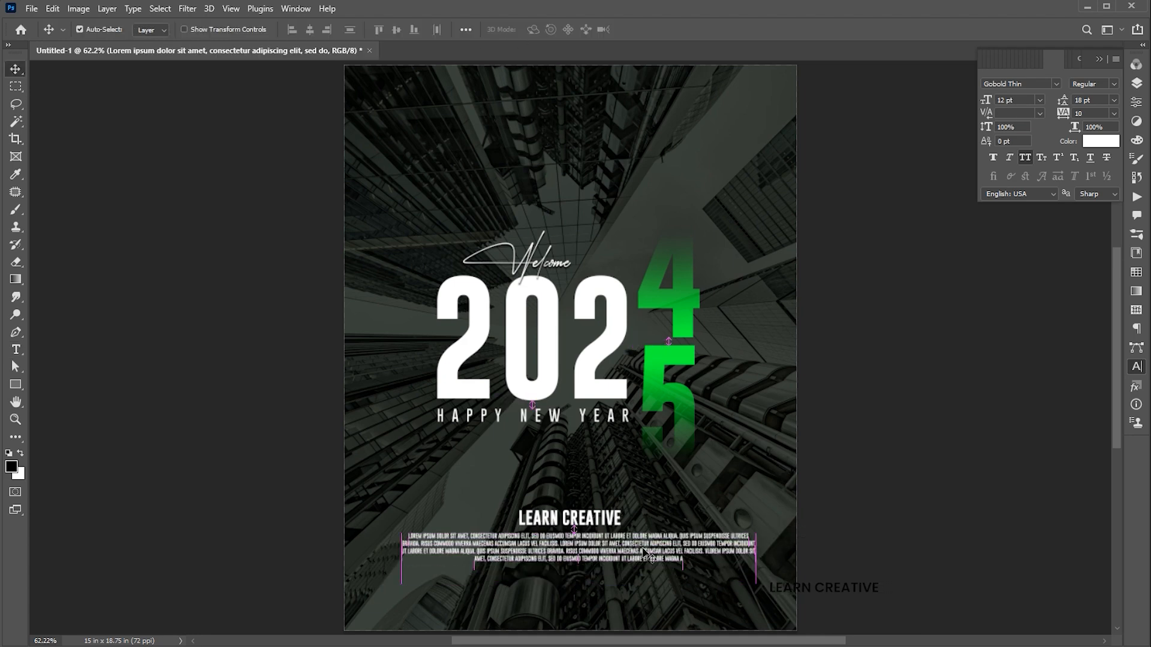
Reduce the Lorem ipsum paragraph to 8 pt size with 14 pt leading
double_click(720, 558)
left_click(989, 103)
type("8")
key("Tab")
type("12")
key("Return")
key("ctrl+Return")
key("v")
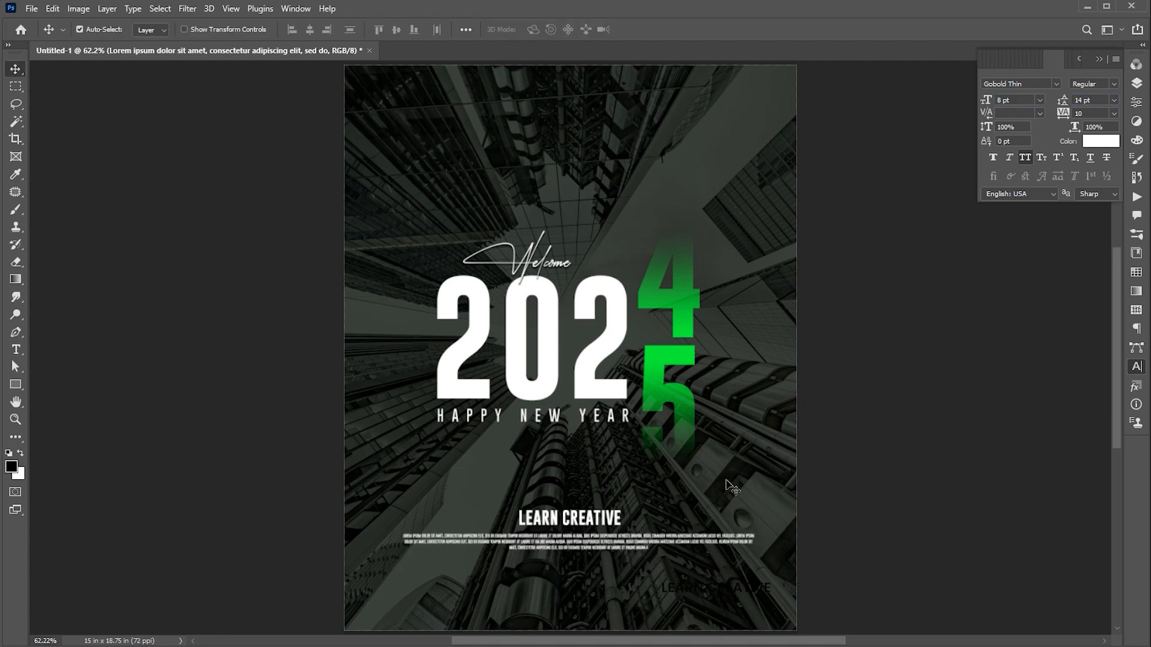
Paste the copied social media icons as pixels and place them centered beneath the Lorem ipsum paragraph
key("ctrl+v")
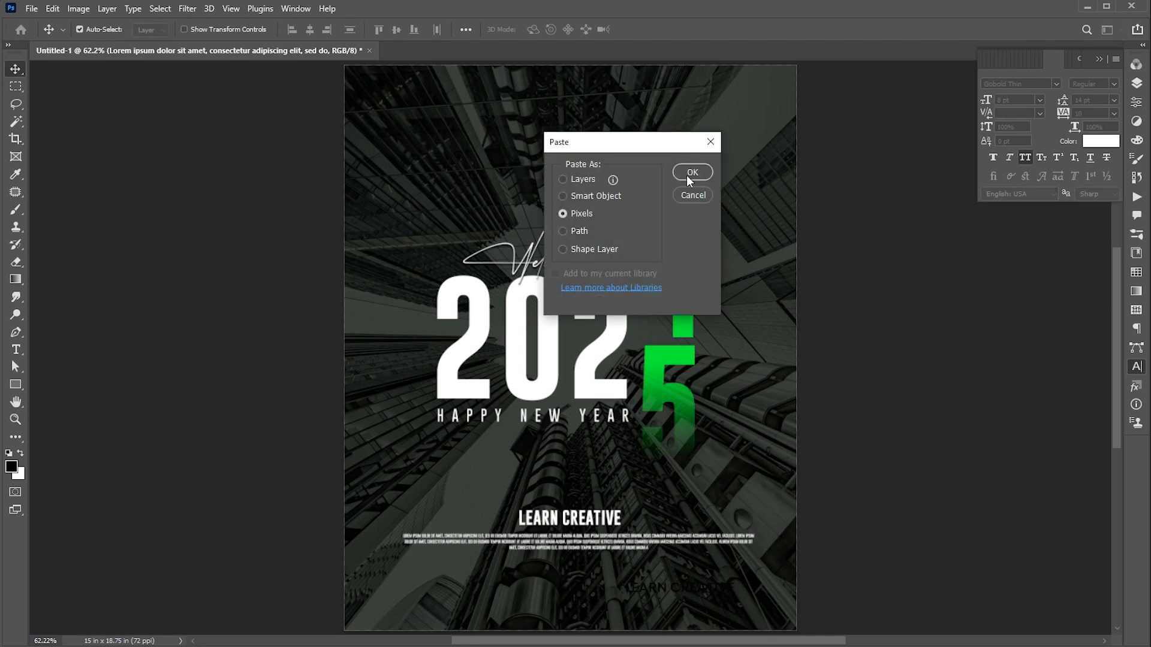
left_click(688, 177)
left_click_drag(574, 364, 581, 591)
key("Return")
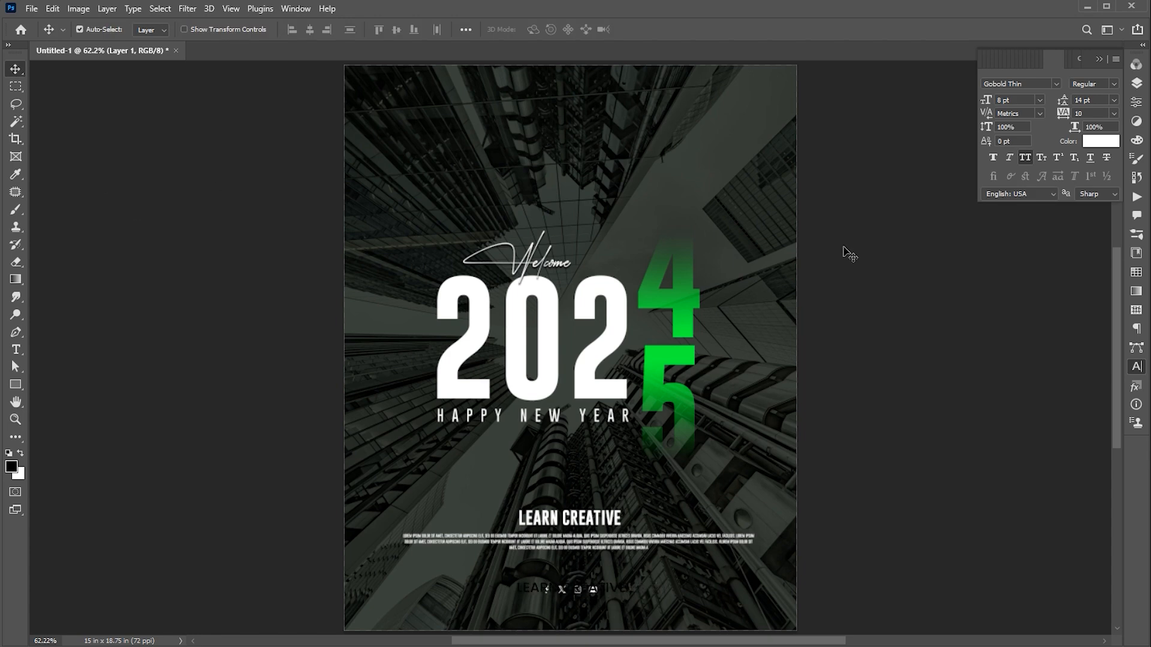
Draw a square of about 0.58 in near the poster's upper-left corner and fill it with white
key("F7")
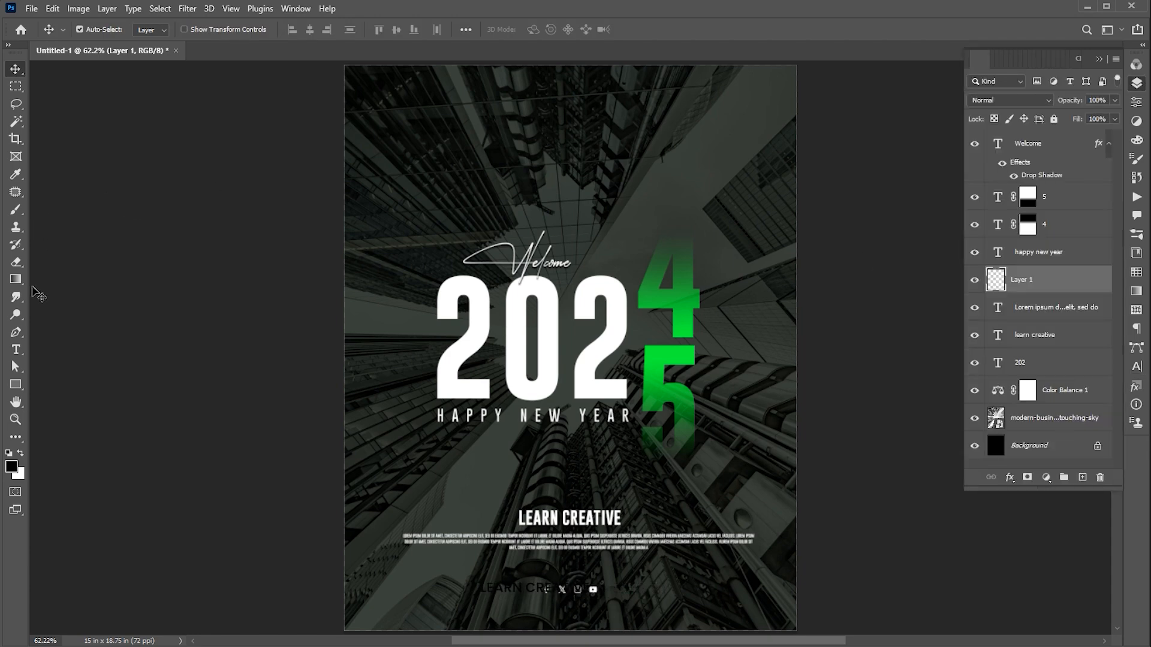
left_click(17, 386)
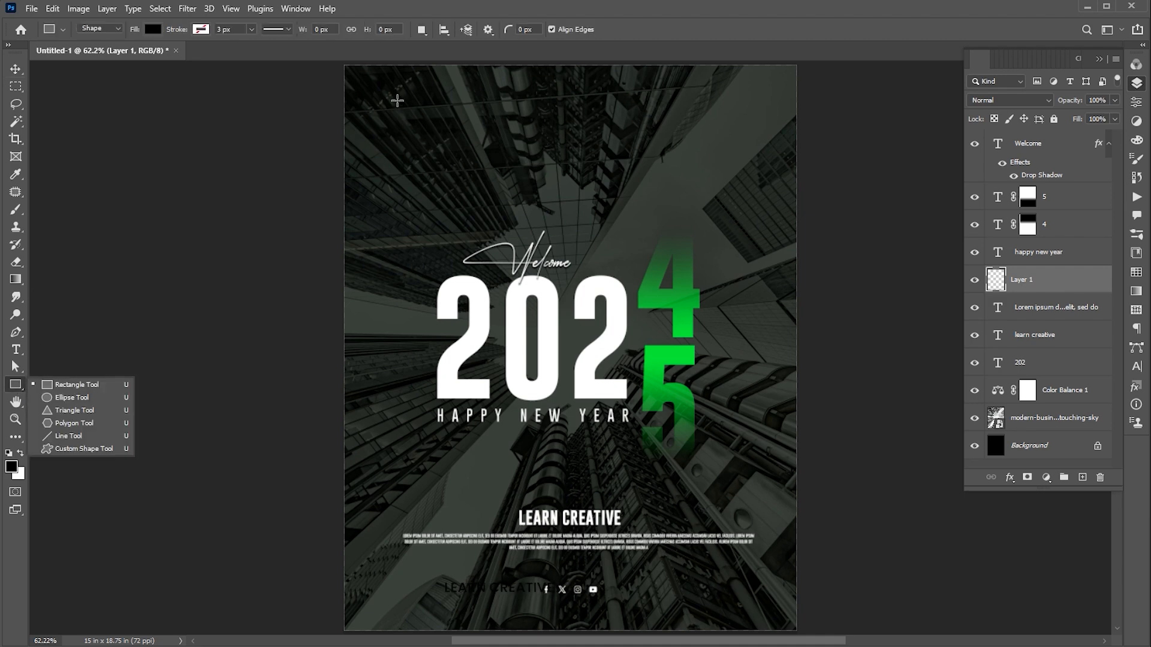
left_click_drag(382, 85, 399, 117)
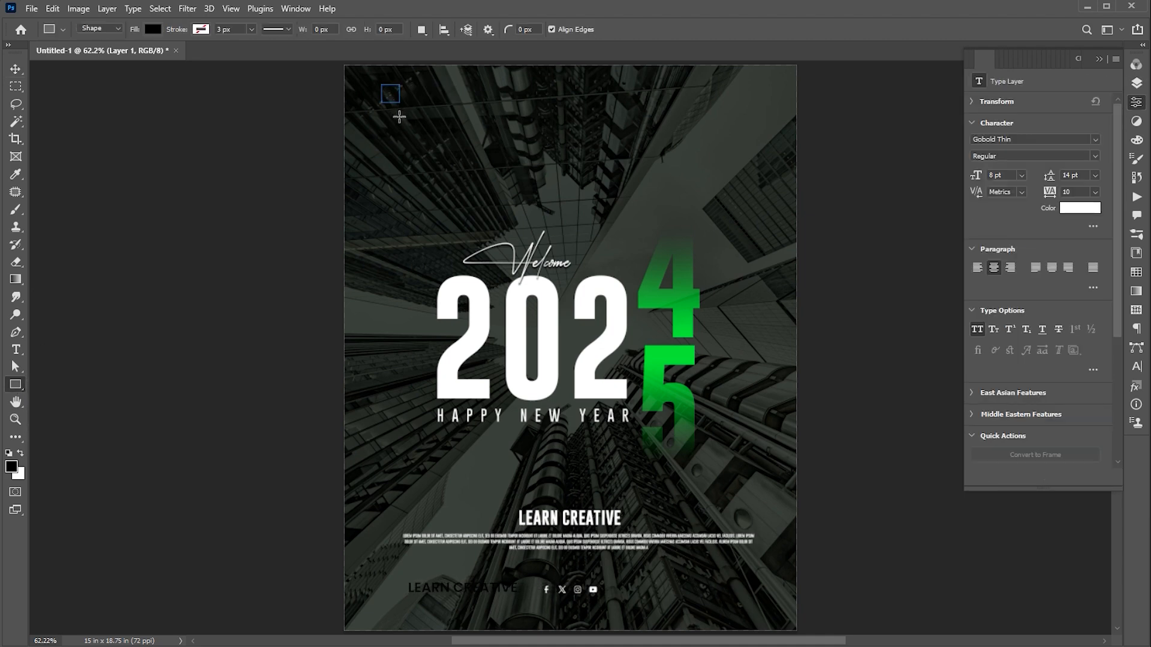
left_click(1014, 200)
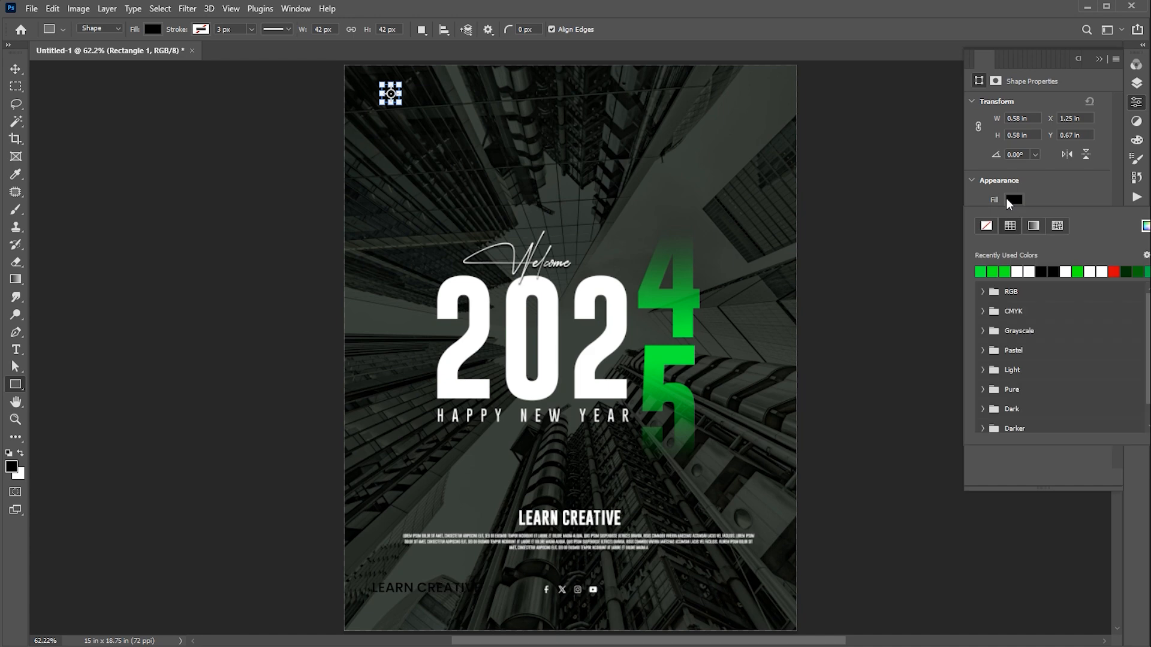
left_click(1065, 271)
Move the white square into the poster's upper-left corner and place a duplicate in the lower-right corner
key("v")
left_click_drag(397, 95, 776, 612)
left_click(848, 471)
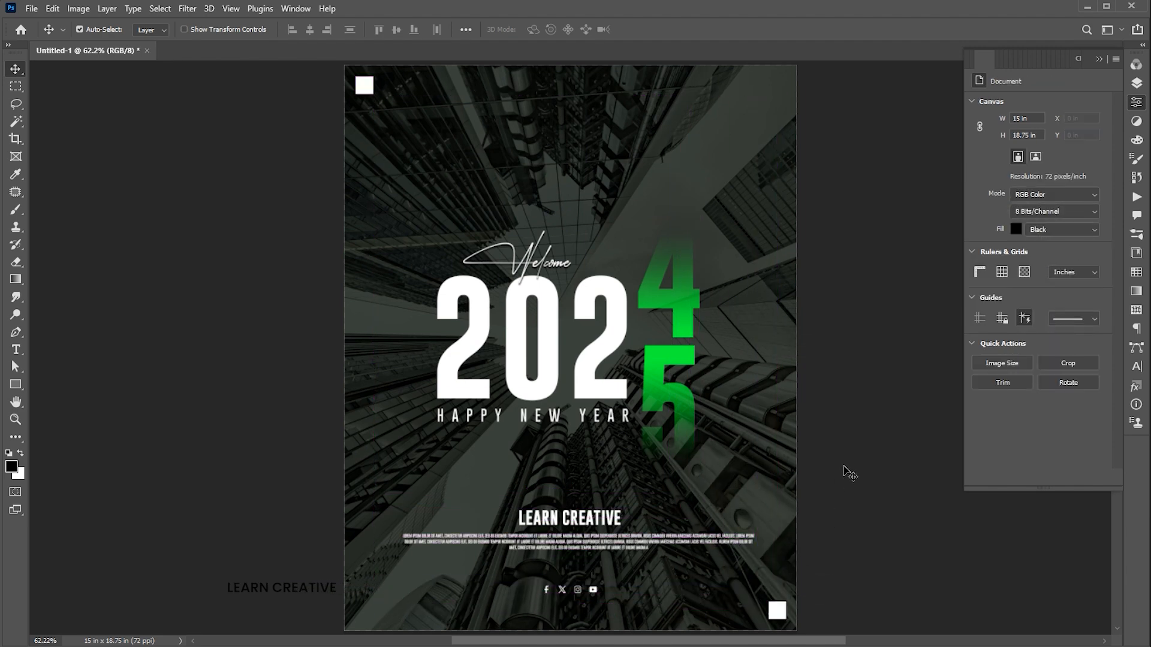
Add a new empty layer directly above the modern-business-building-scenery-touching-sky photo layer
key("F7")
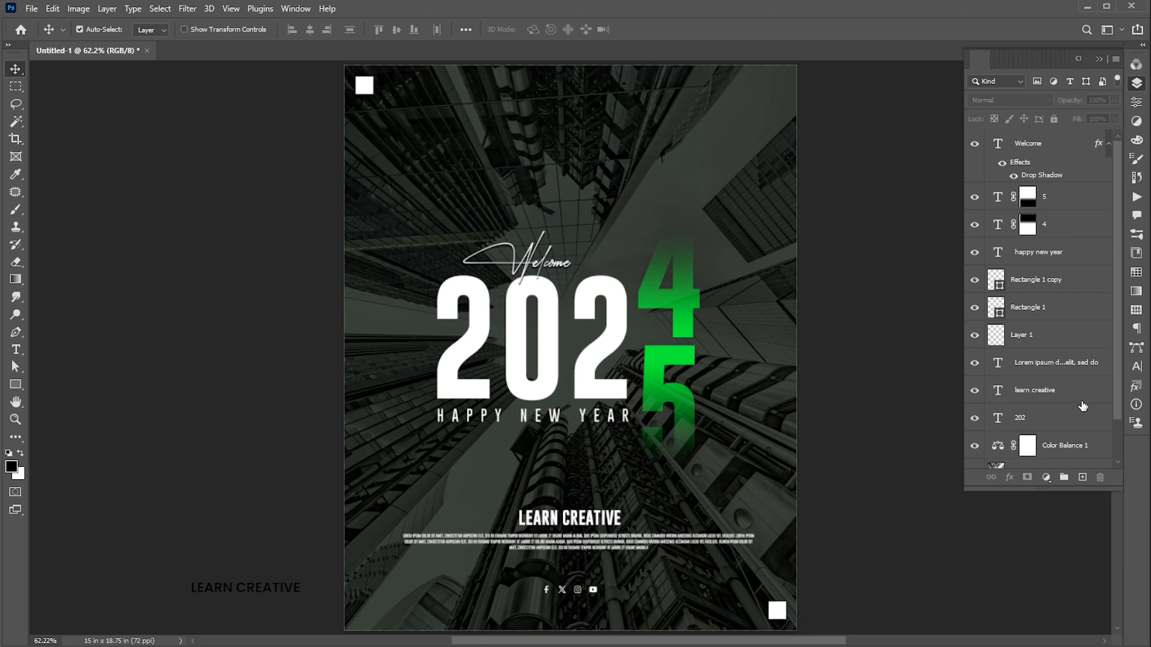
left_click_drag(1115, 411, 1119, 479)
left_click(1059, 433)
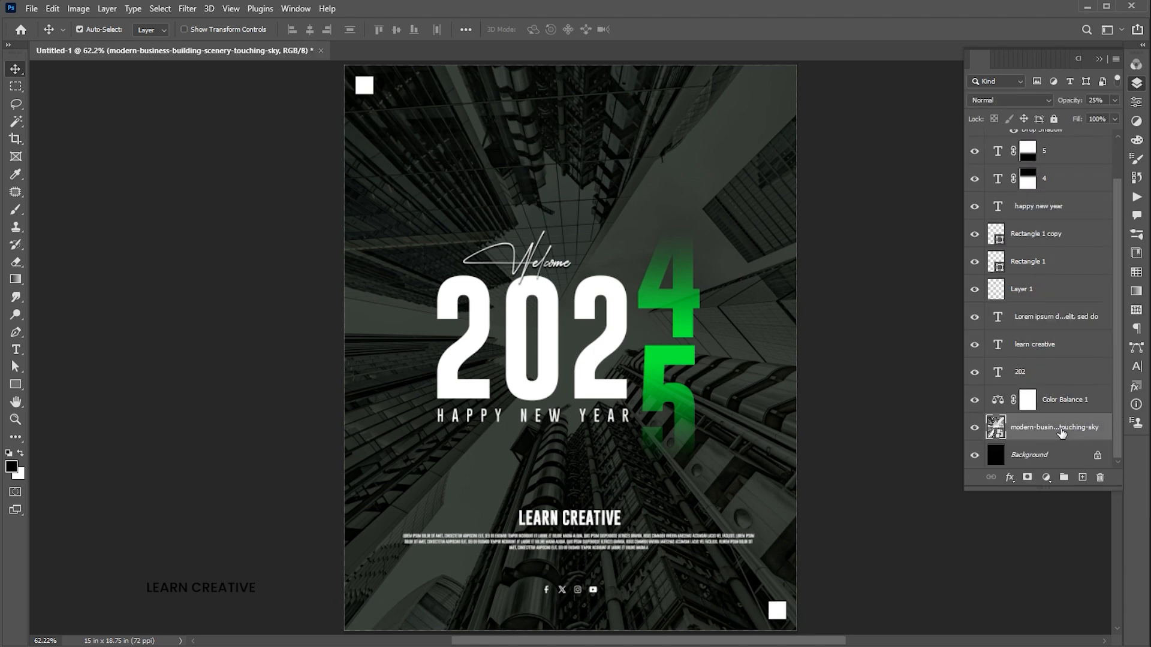
left_click(1083, 478)
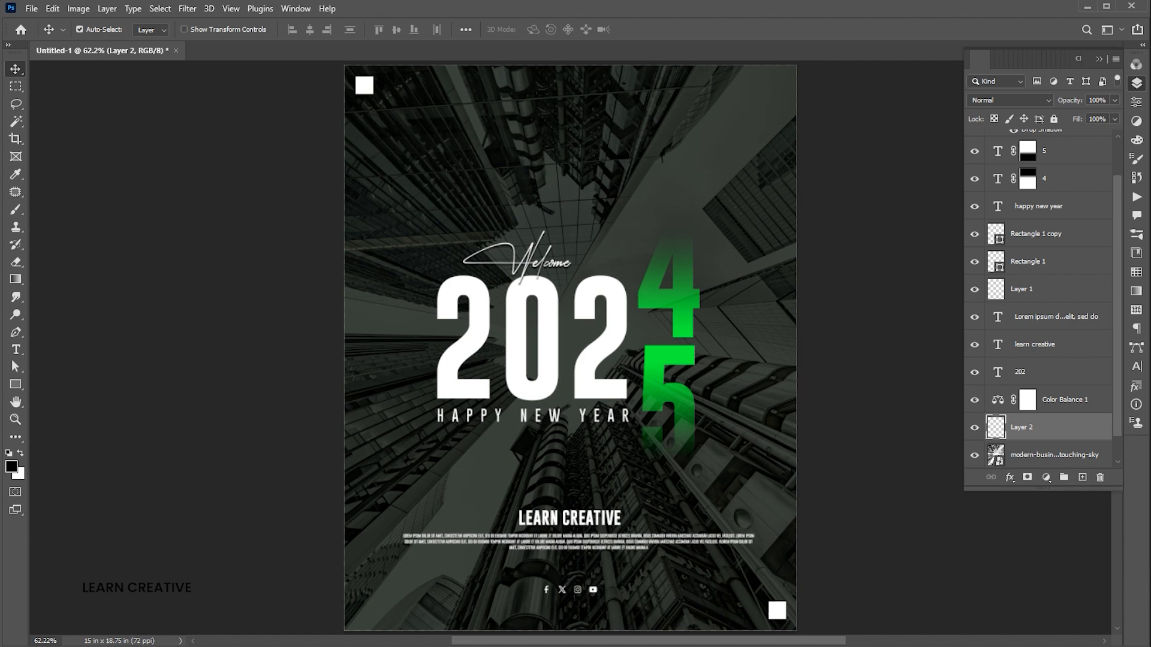
Darken the building background around the poster's center with a soft black 1000 px brush at 30% flow on the new layer
key("b")
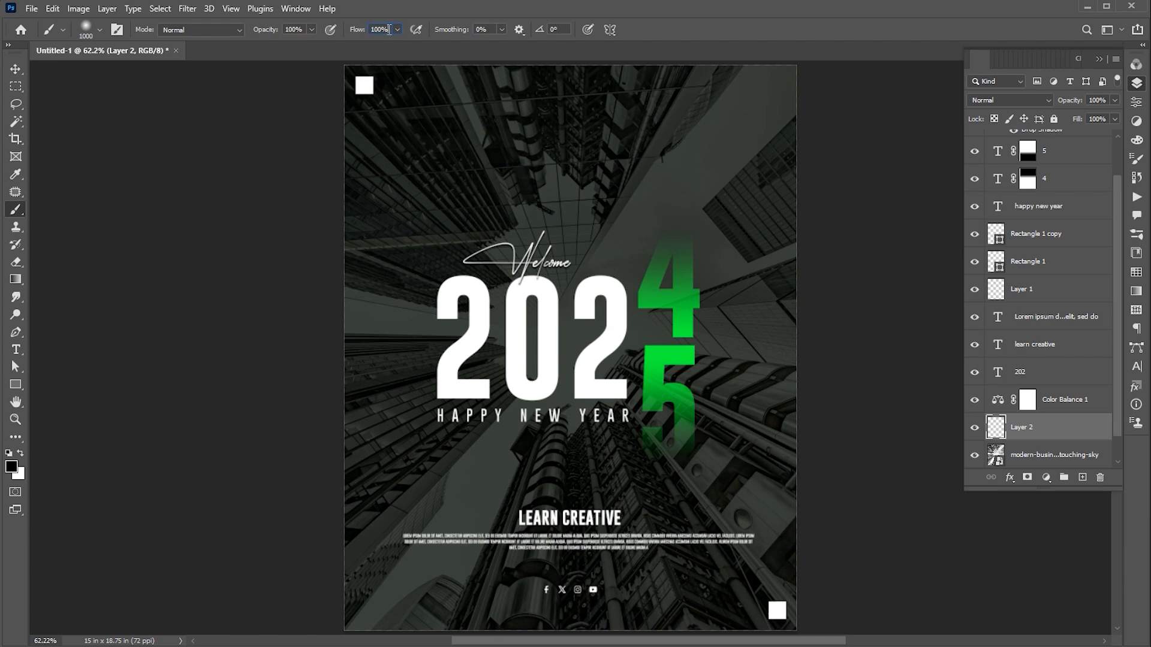
type("30")
key("Return")
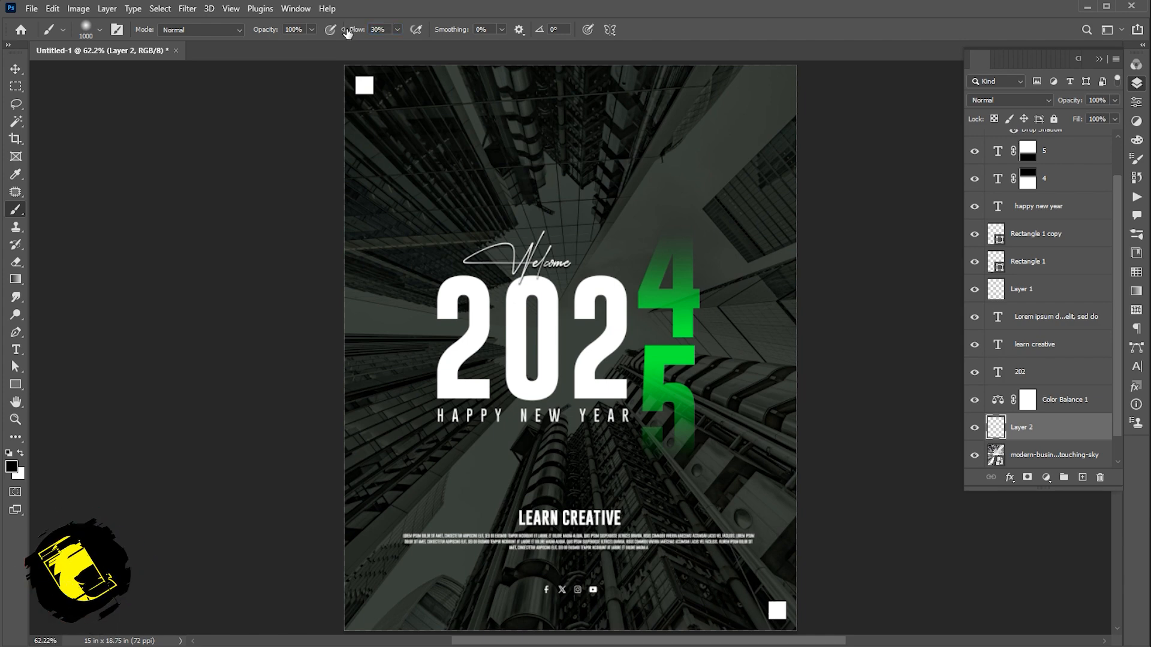
mouse_move(613, 136)
left_mouse_down()
mouse_move(659, 276)
mouse_move(671, 423)
left_mouse_up()
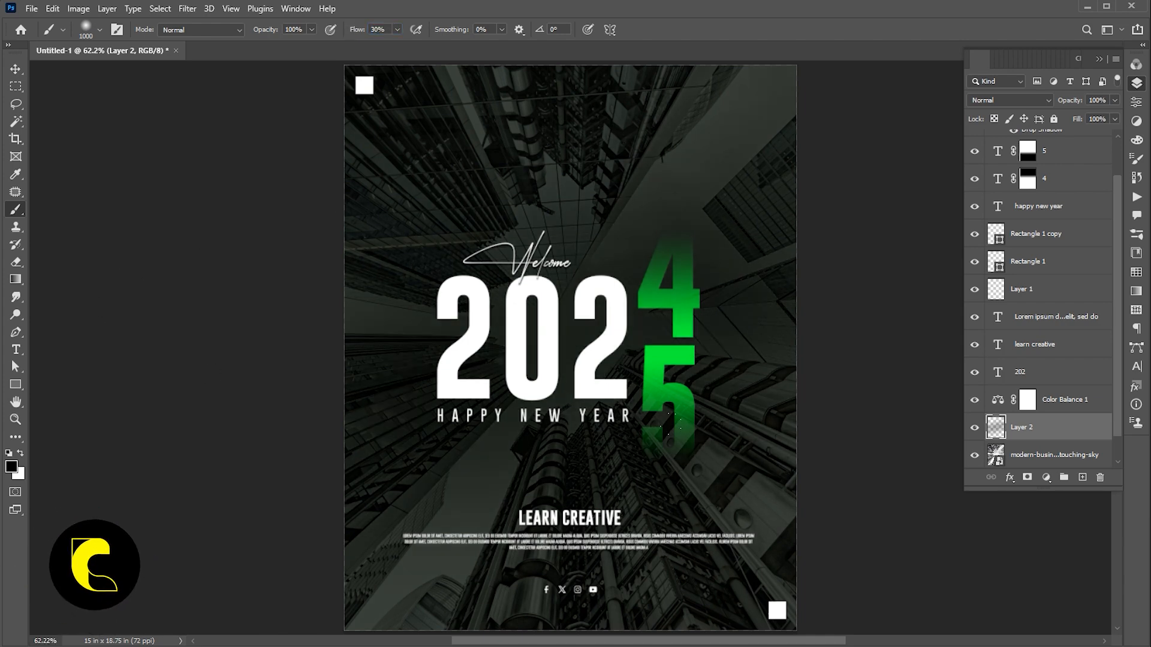
key("v")
left_click(900, 416)
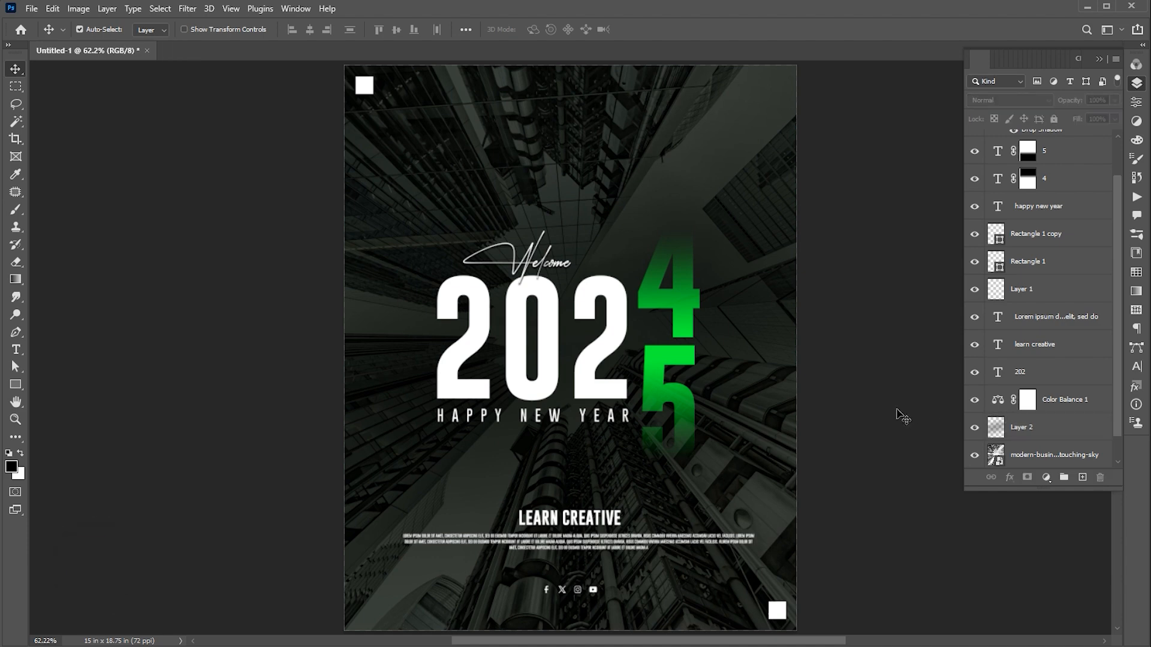